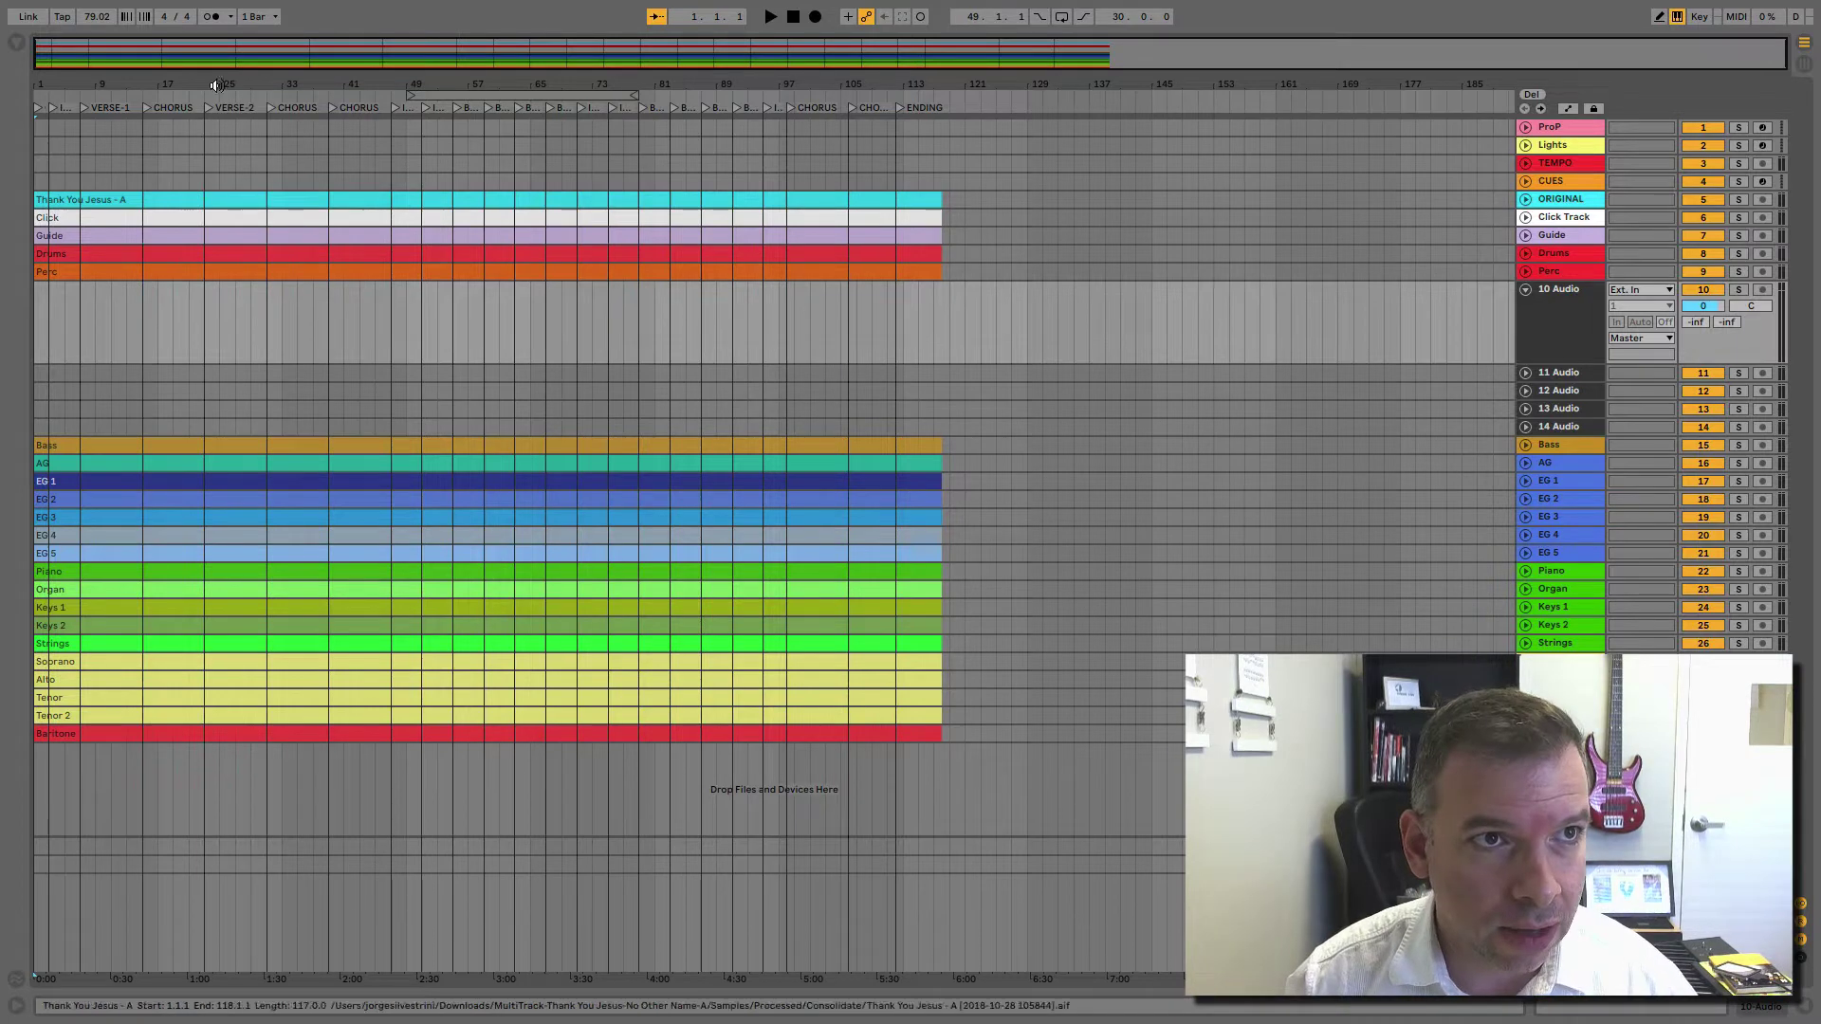
# Step: View Live's version information, then close that window
pyautogui.click(24, 11)
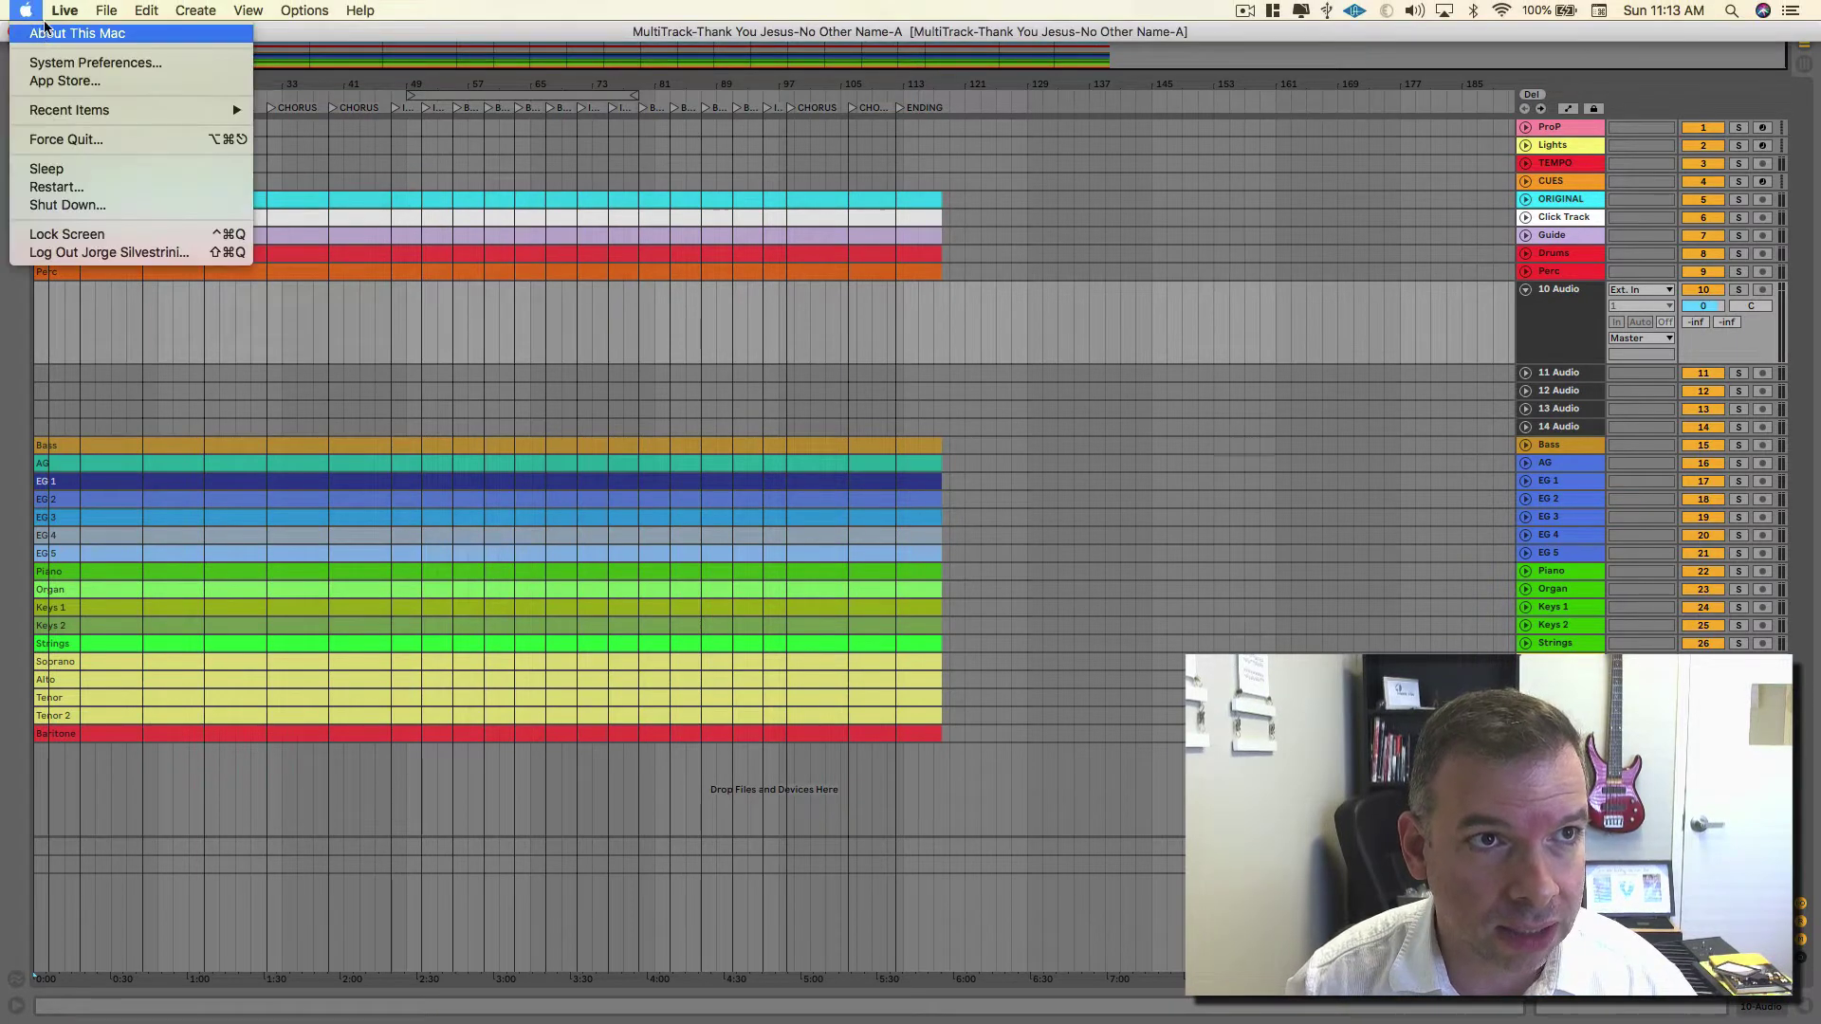
pyautogui.click(72, 34)
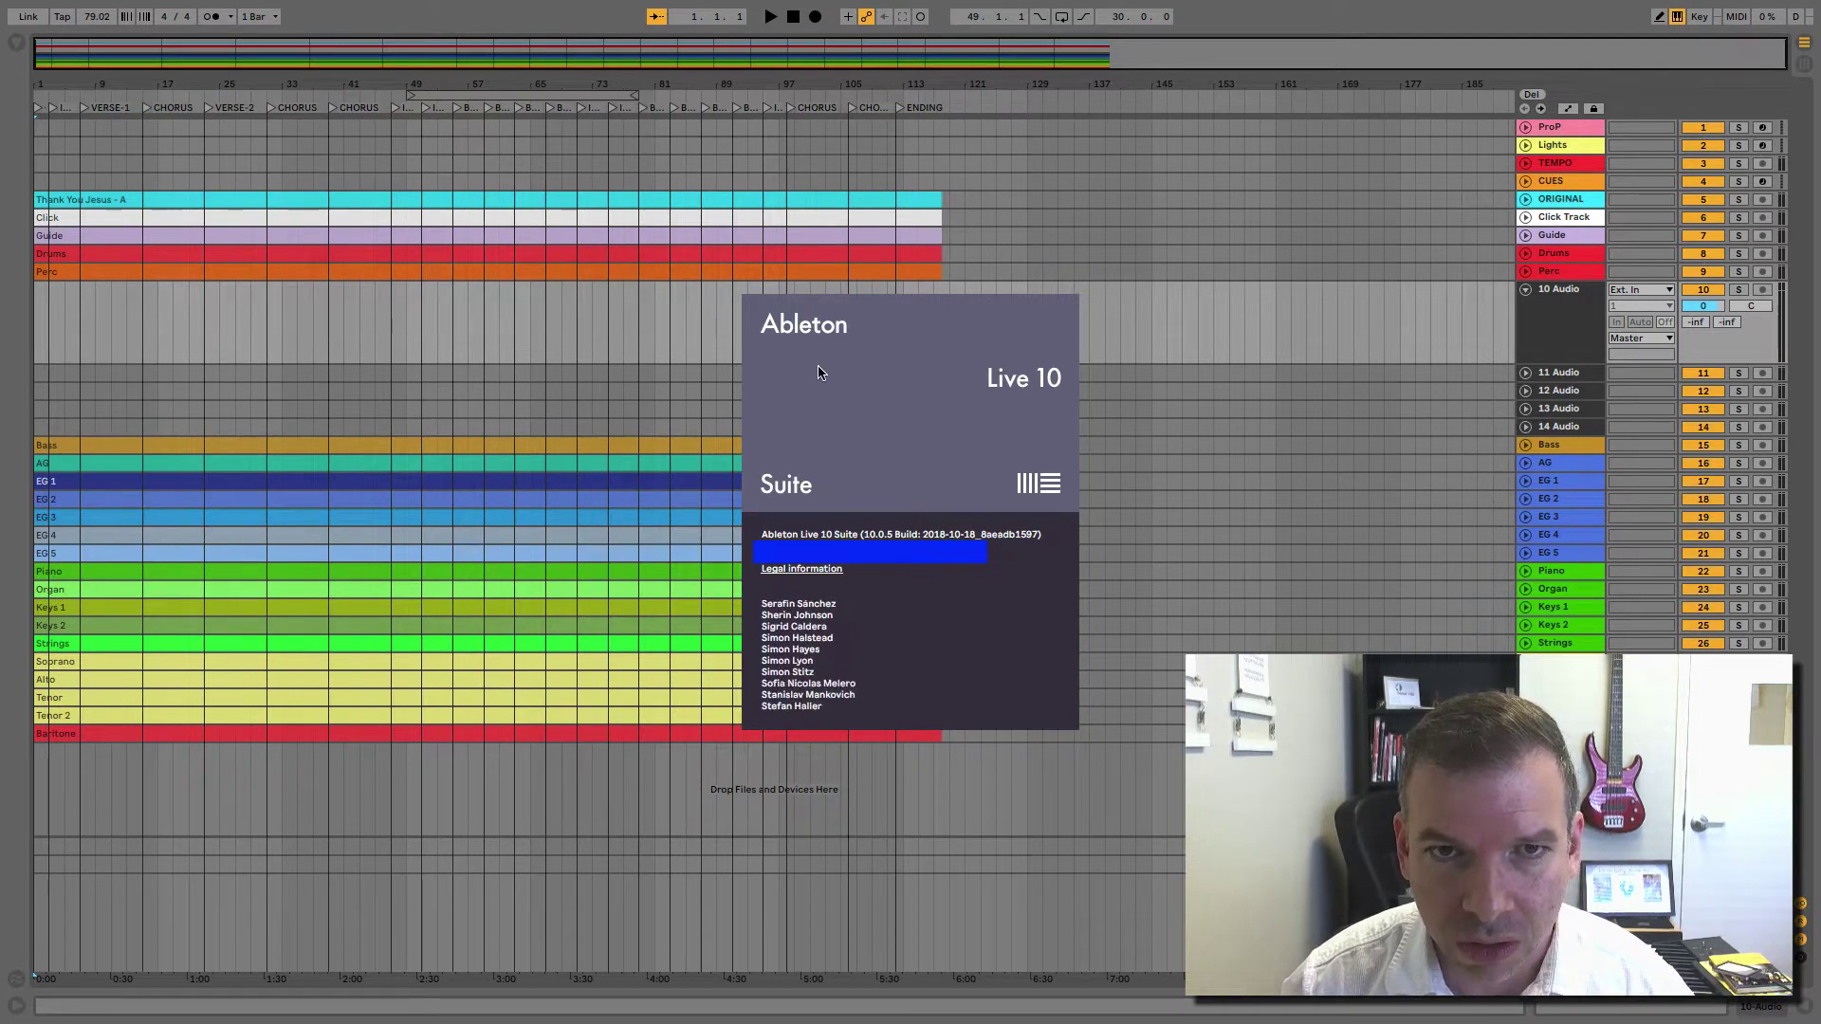
pyautogui.click(780, 338)
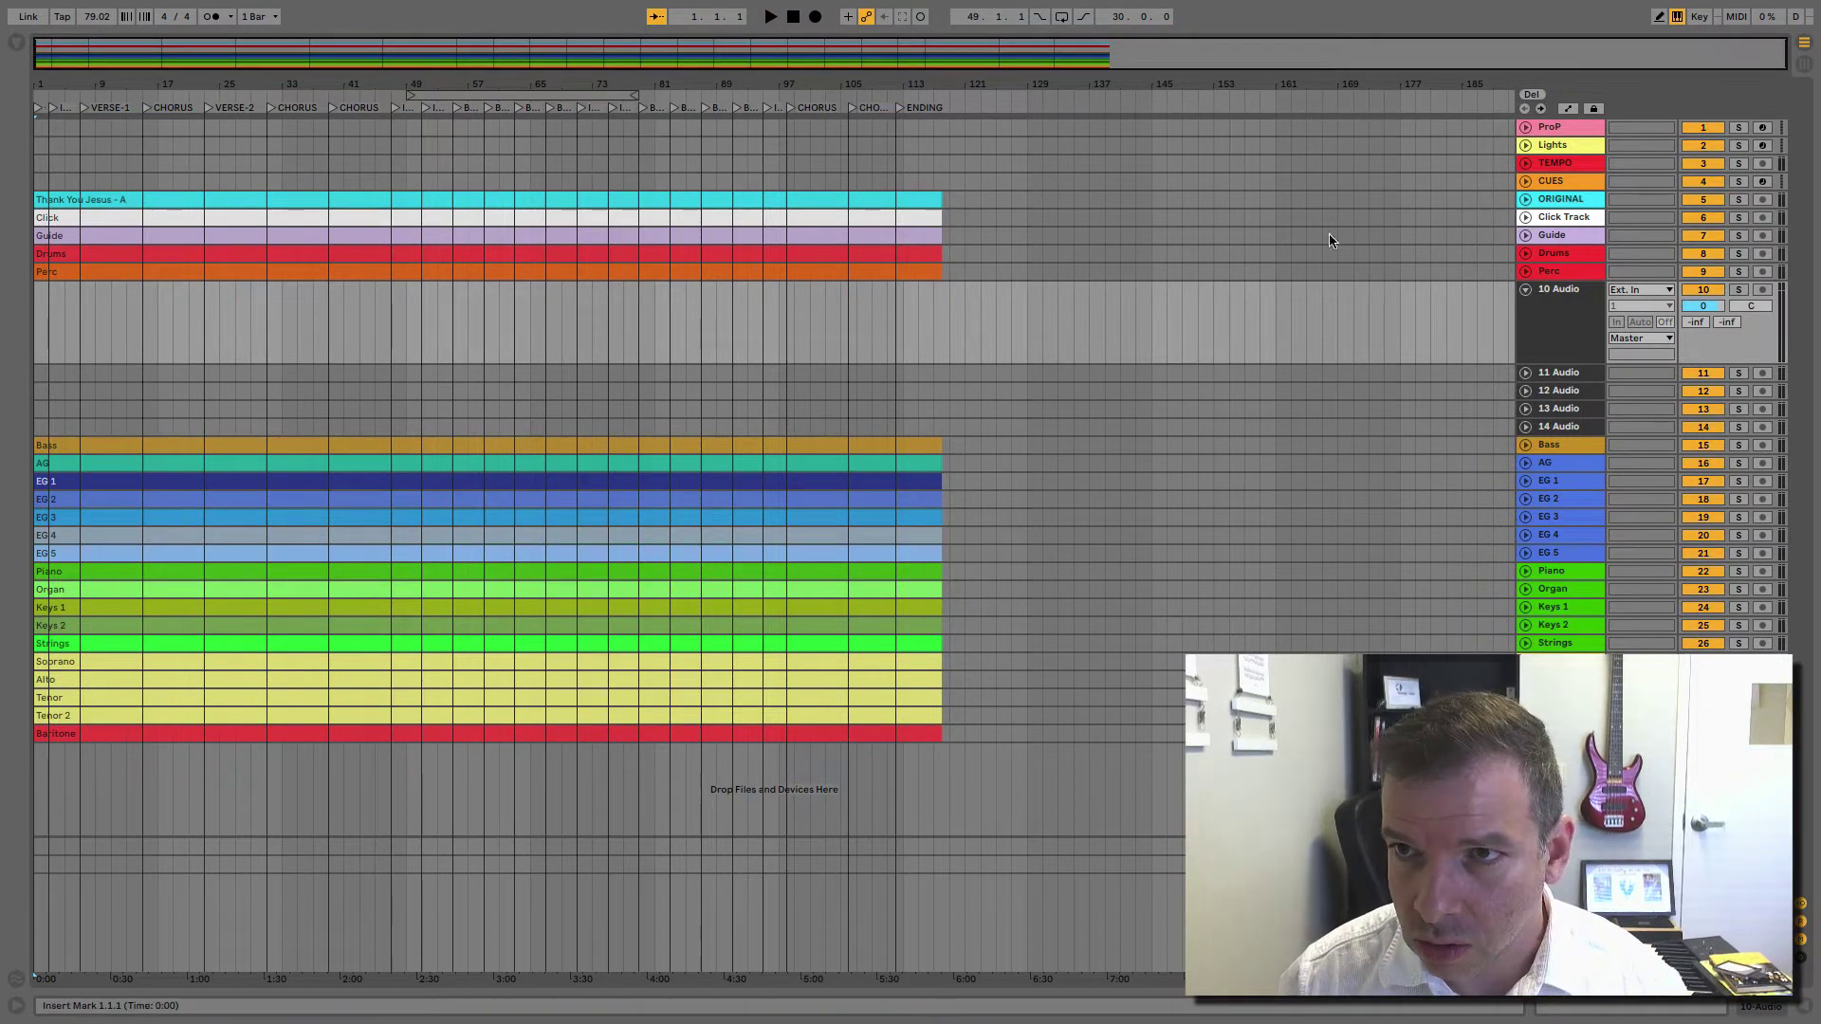
# Step: Collapse the 10 Audio track, then expand and re-collapse the ProP and Lights tracks
pyautogui.click(1526, 290)
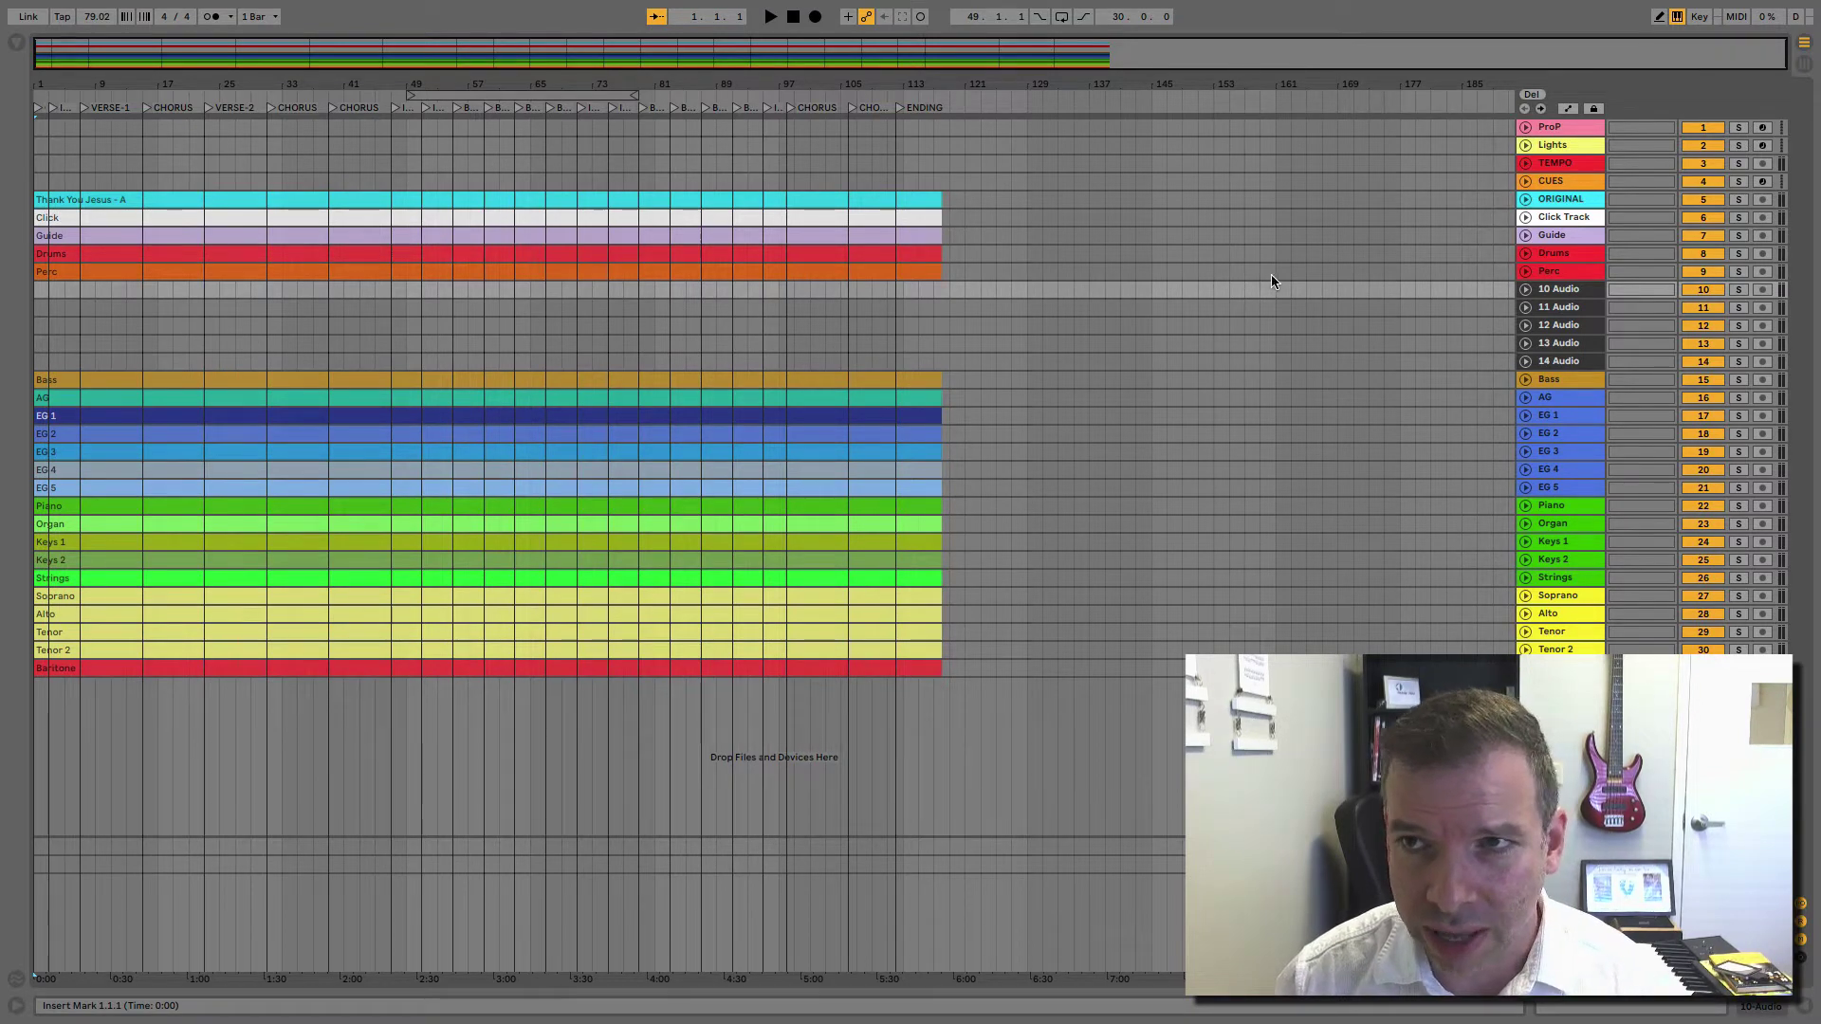
pyautogui.click(1524, 128)
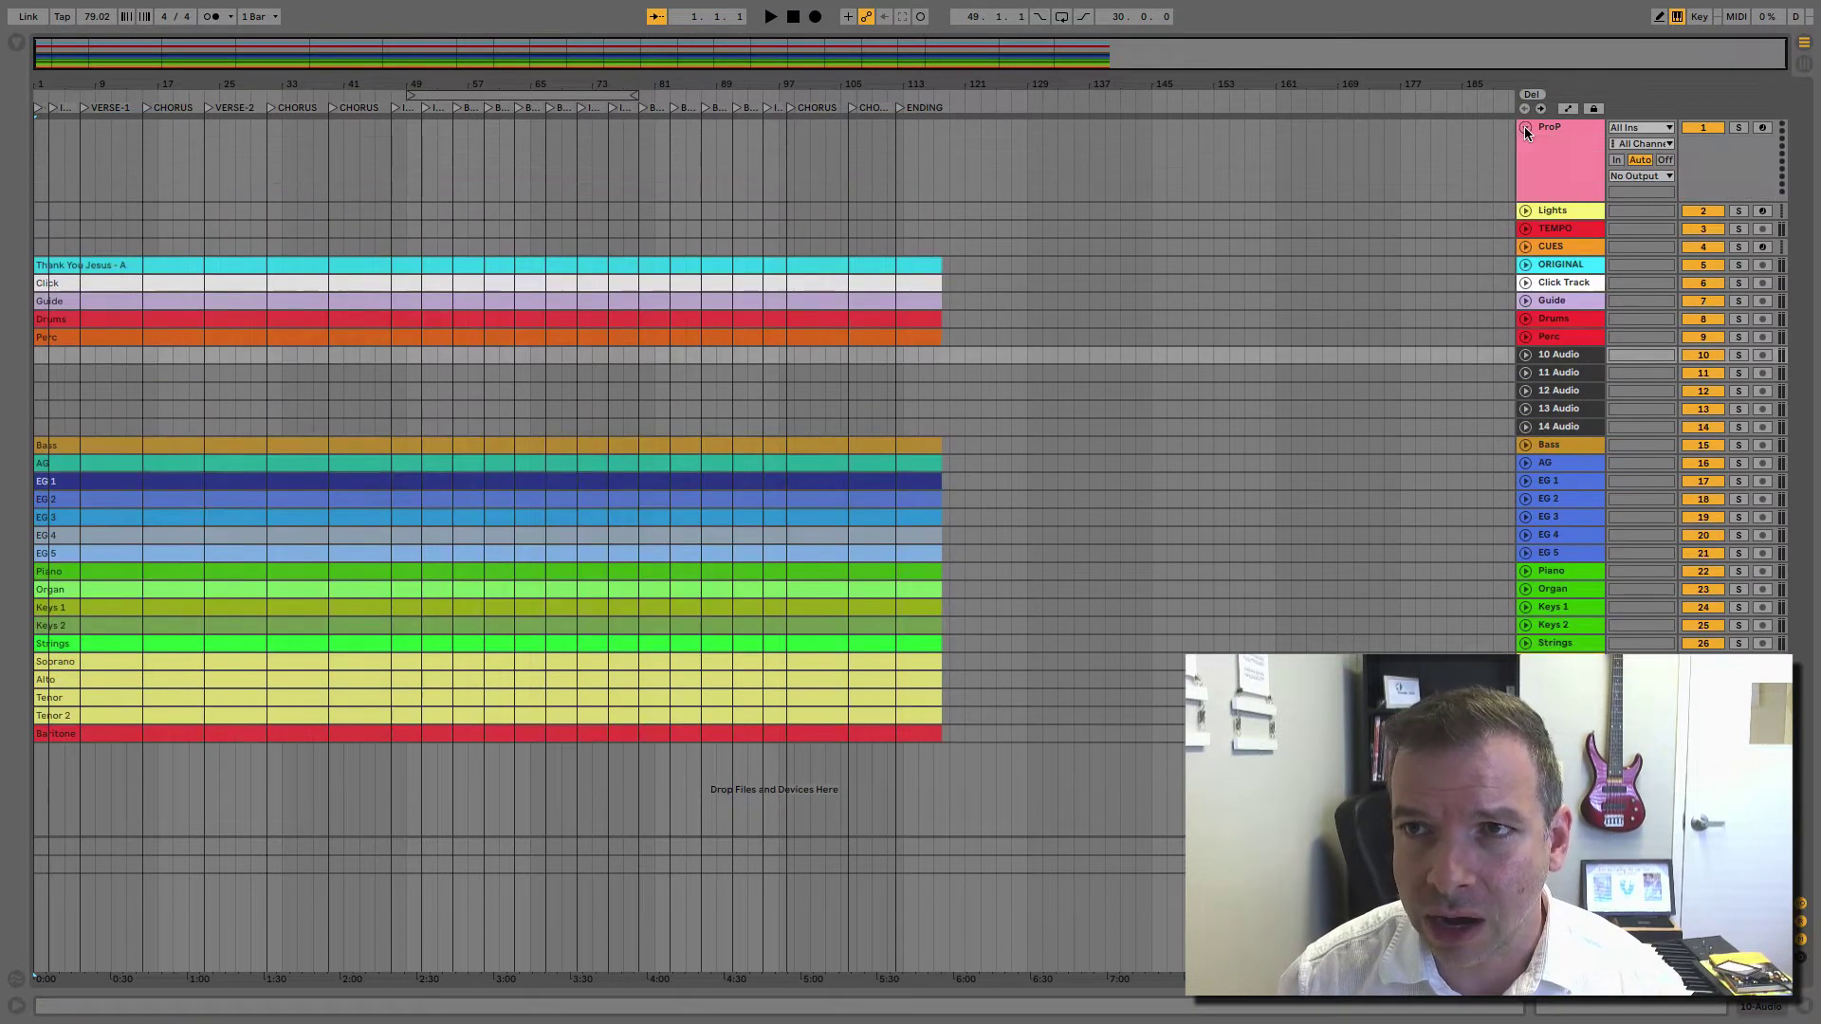
pyautogui.click(1525, 211)
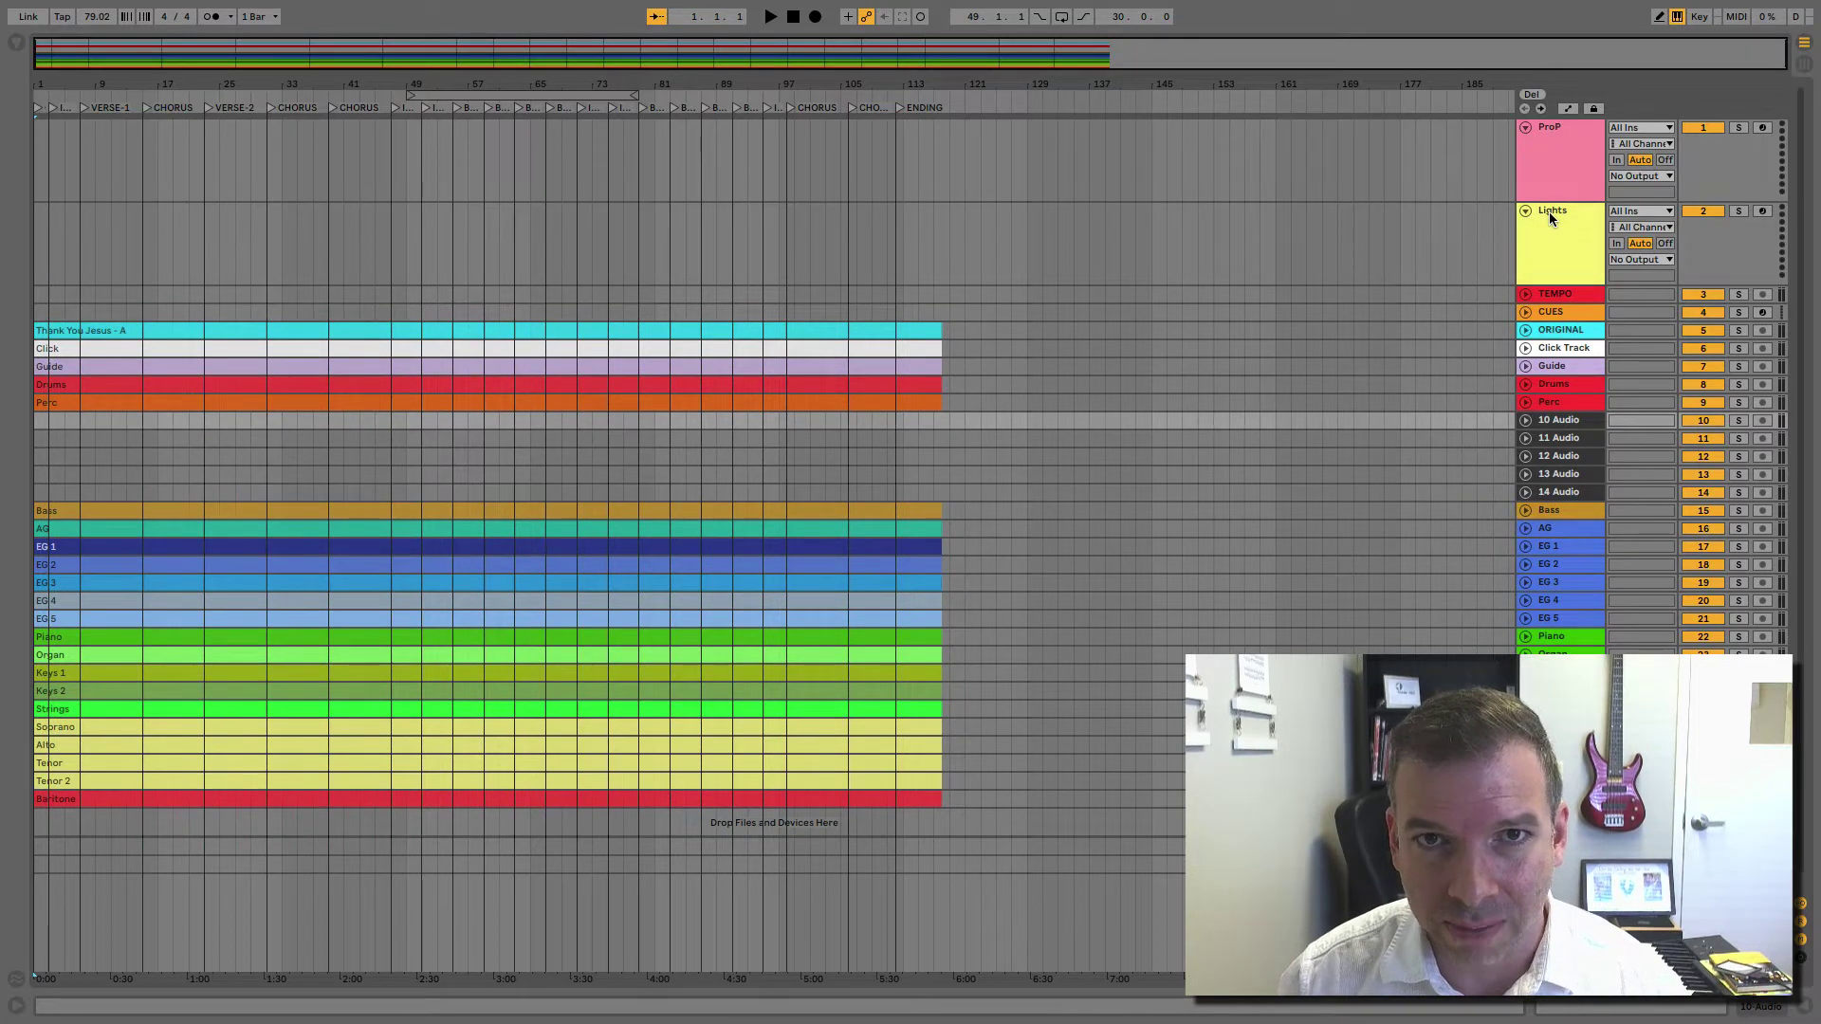
pyautogui.click(1523, 130)
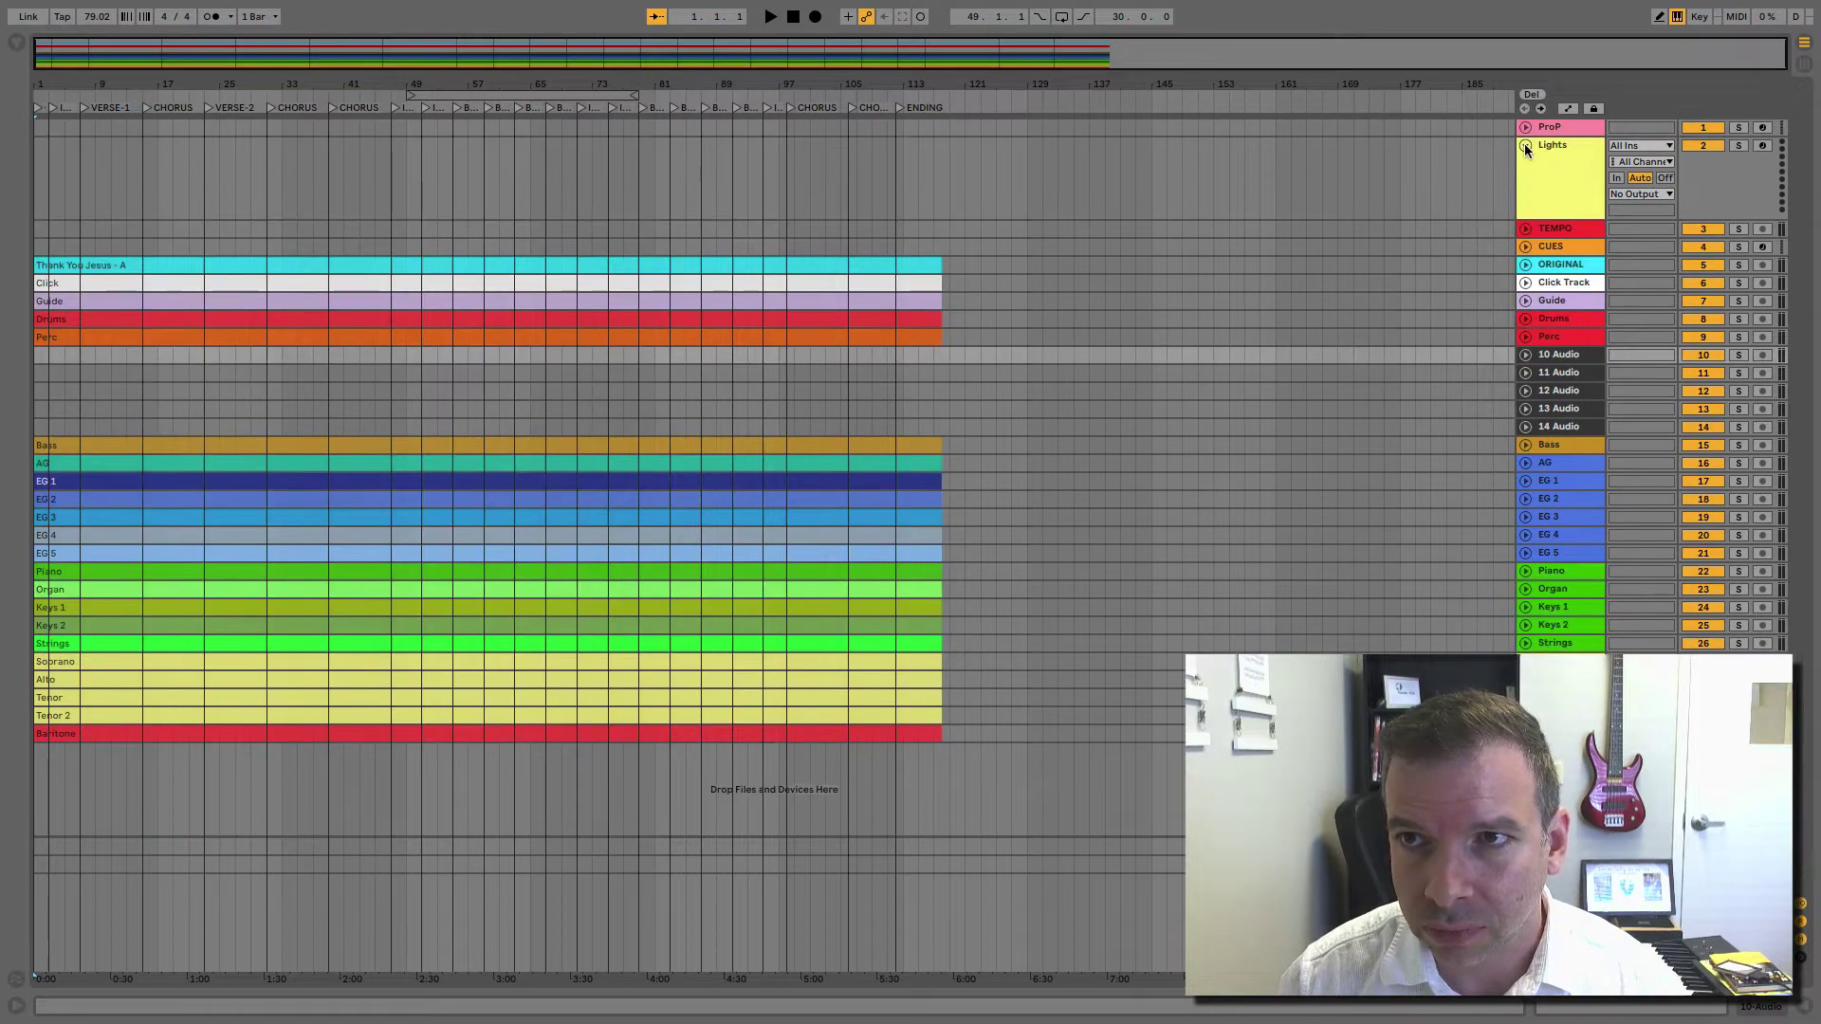
pyautogui.click(1522, 144)
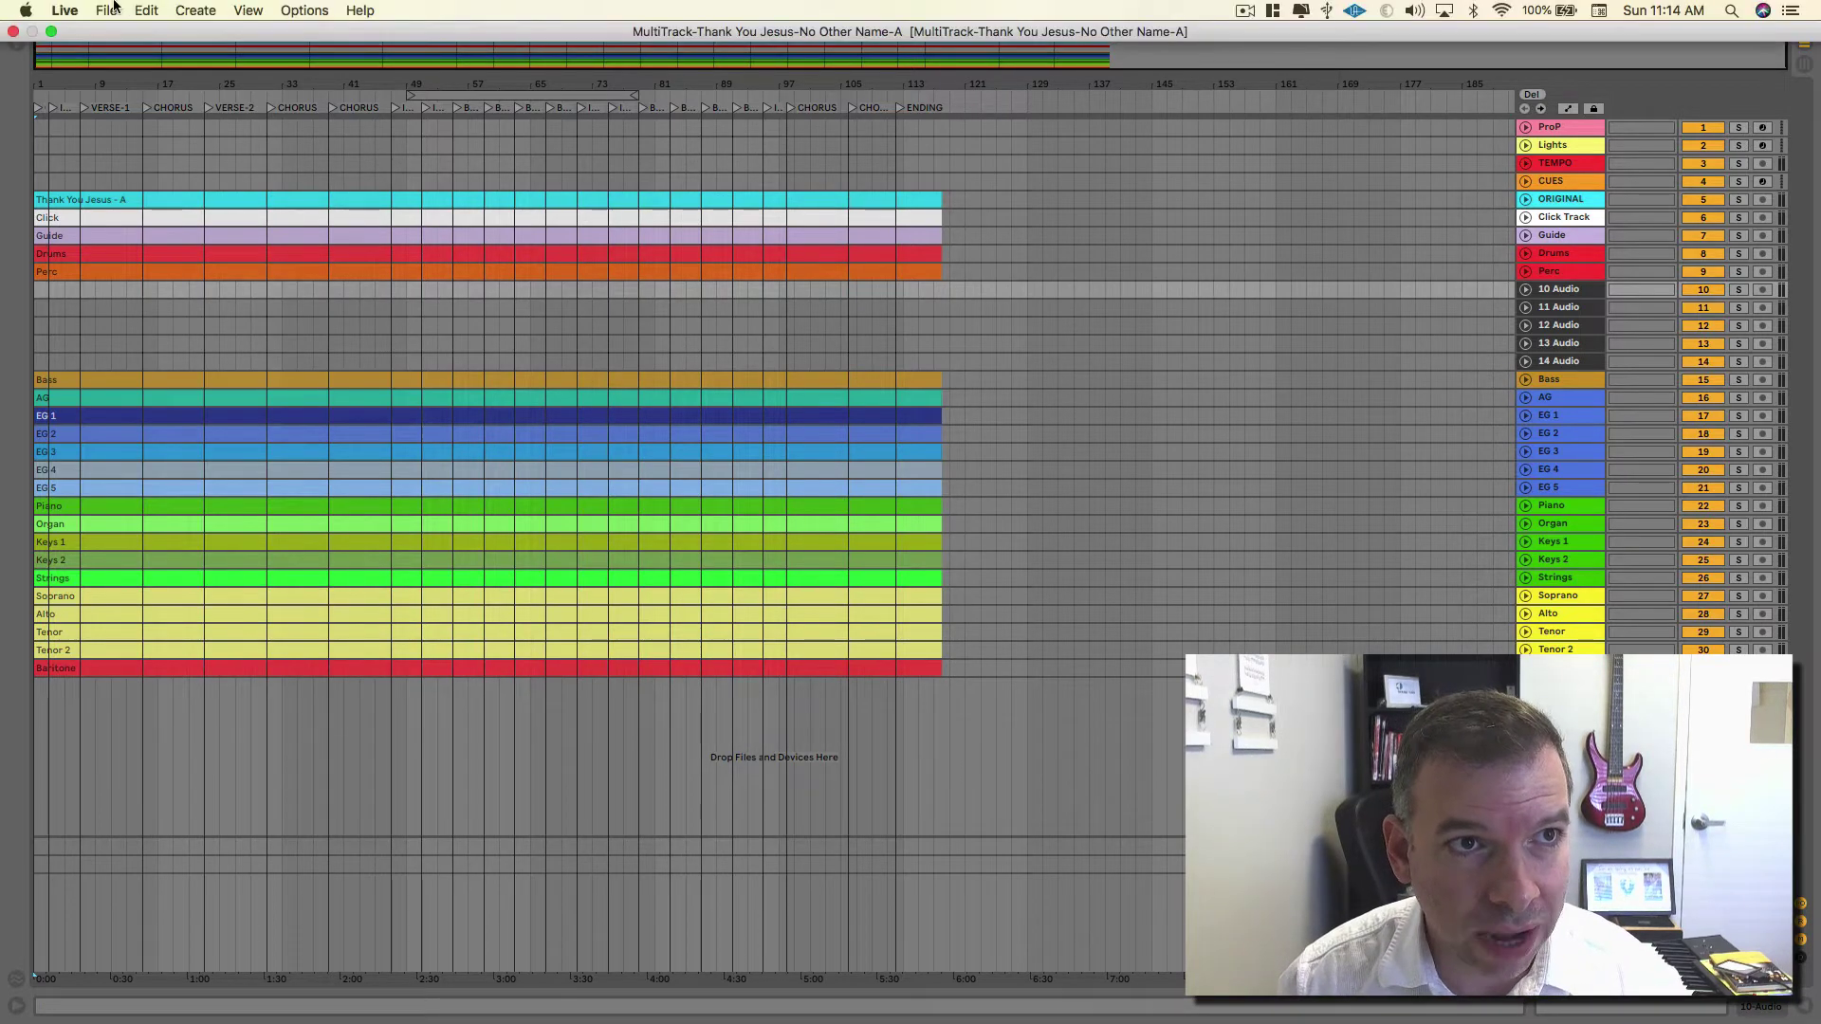
# Step: Open the recent GABLES set and add a locator at bar 321, after No Longer Slaves
pyautogui.click(105, 10)
pyautogui.moveTo(159, 69)
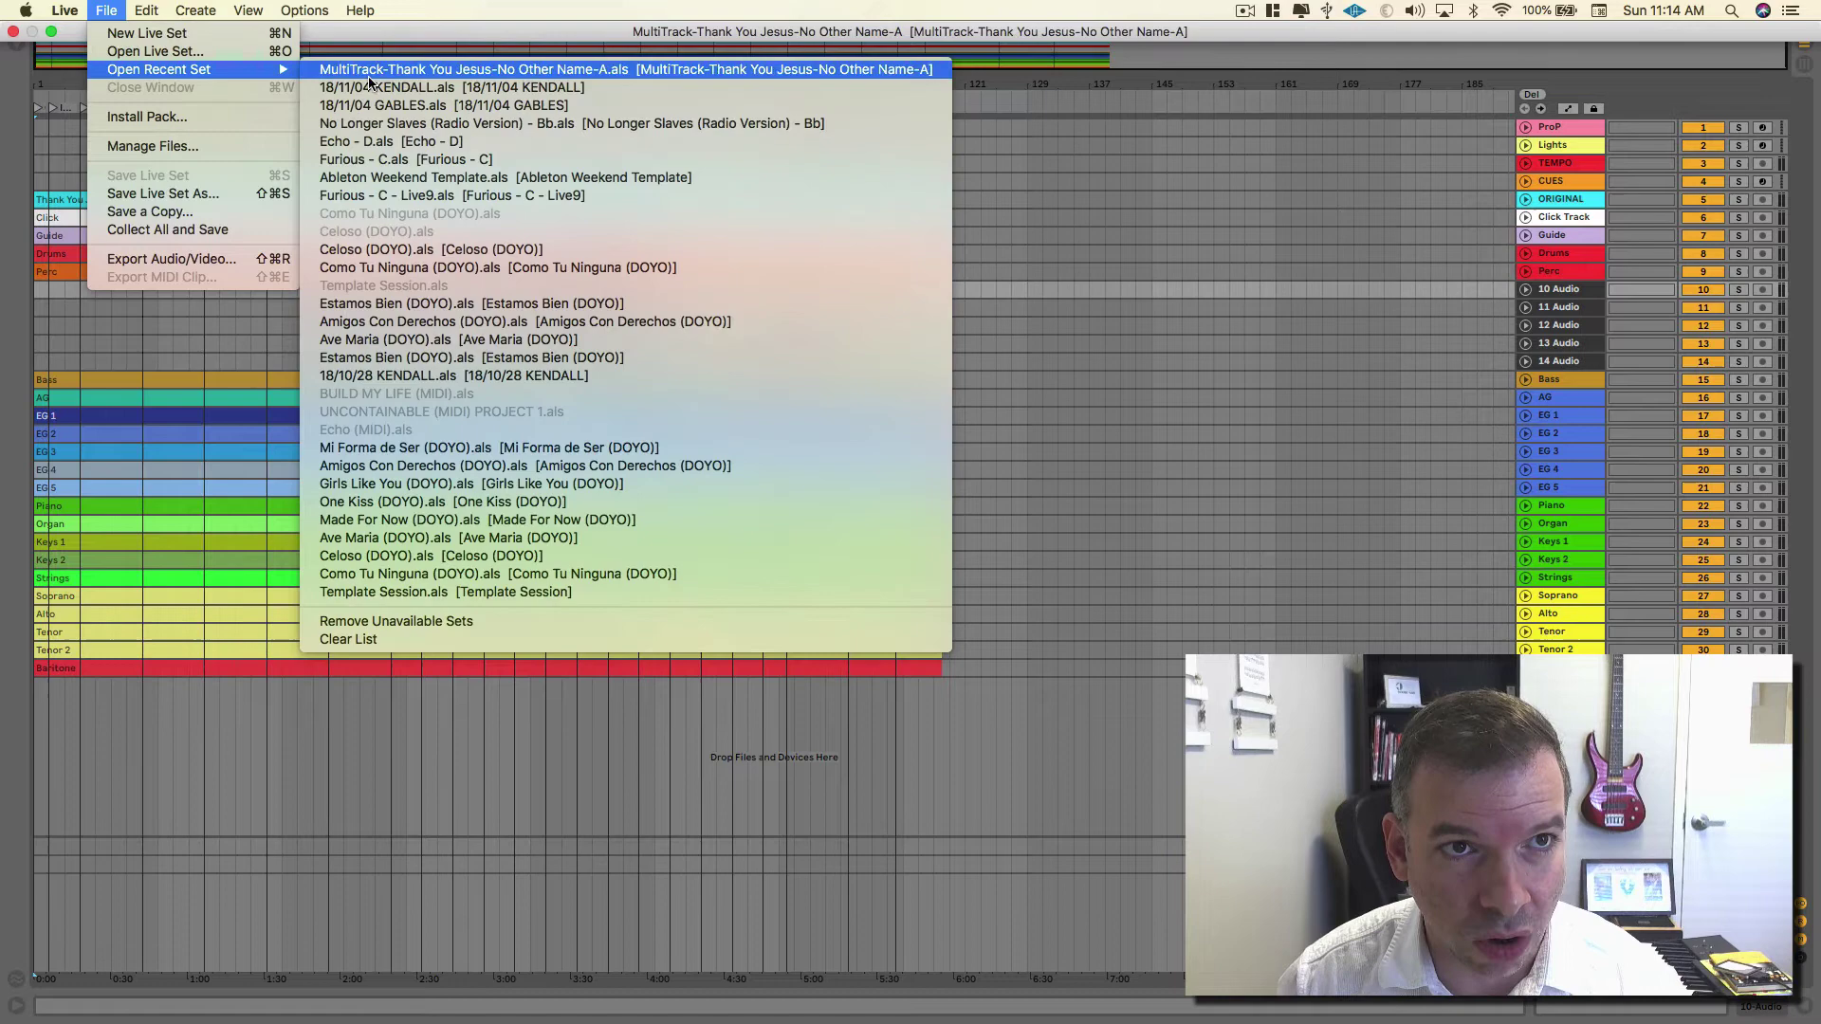
pyautogui.click(372, 89)
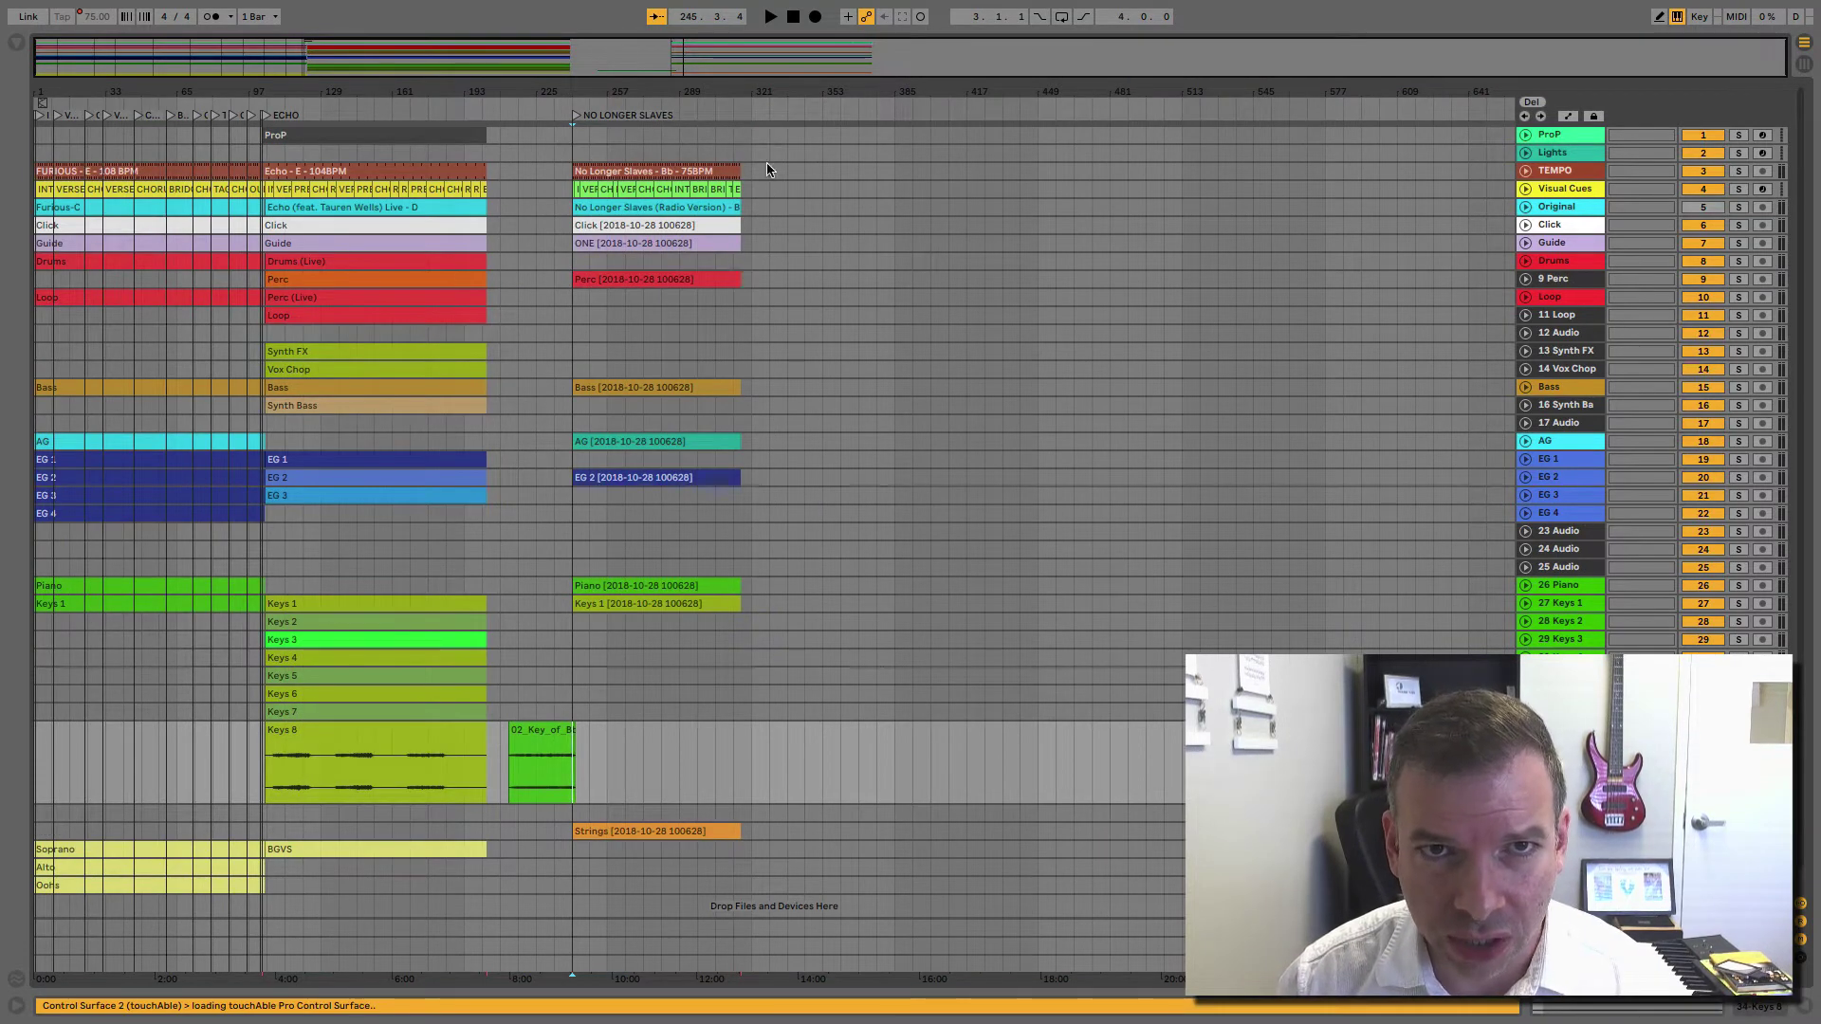
pyautogui.click(749, 135)
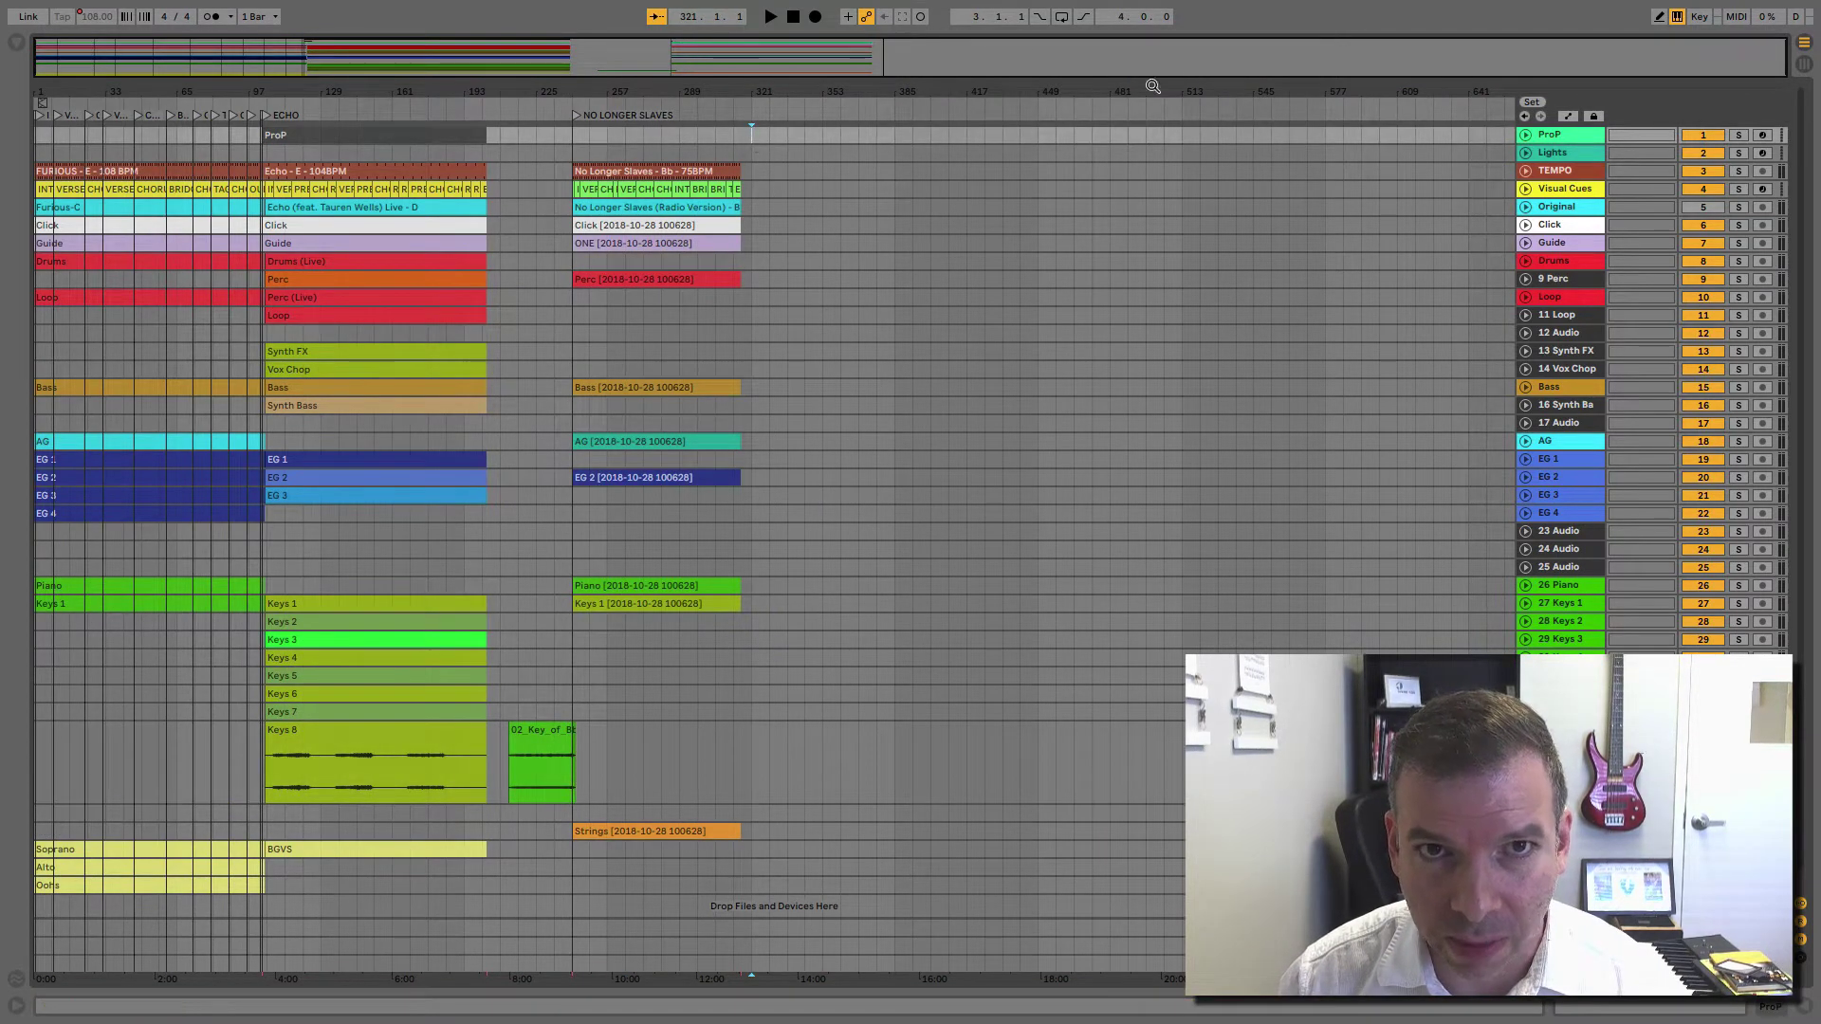
pyautogui.click(1533, 103)
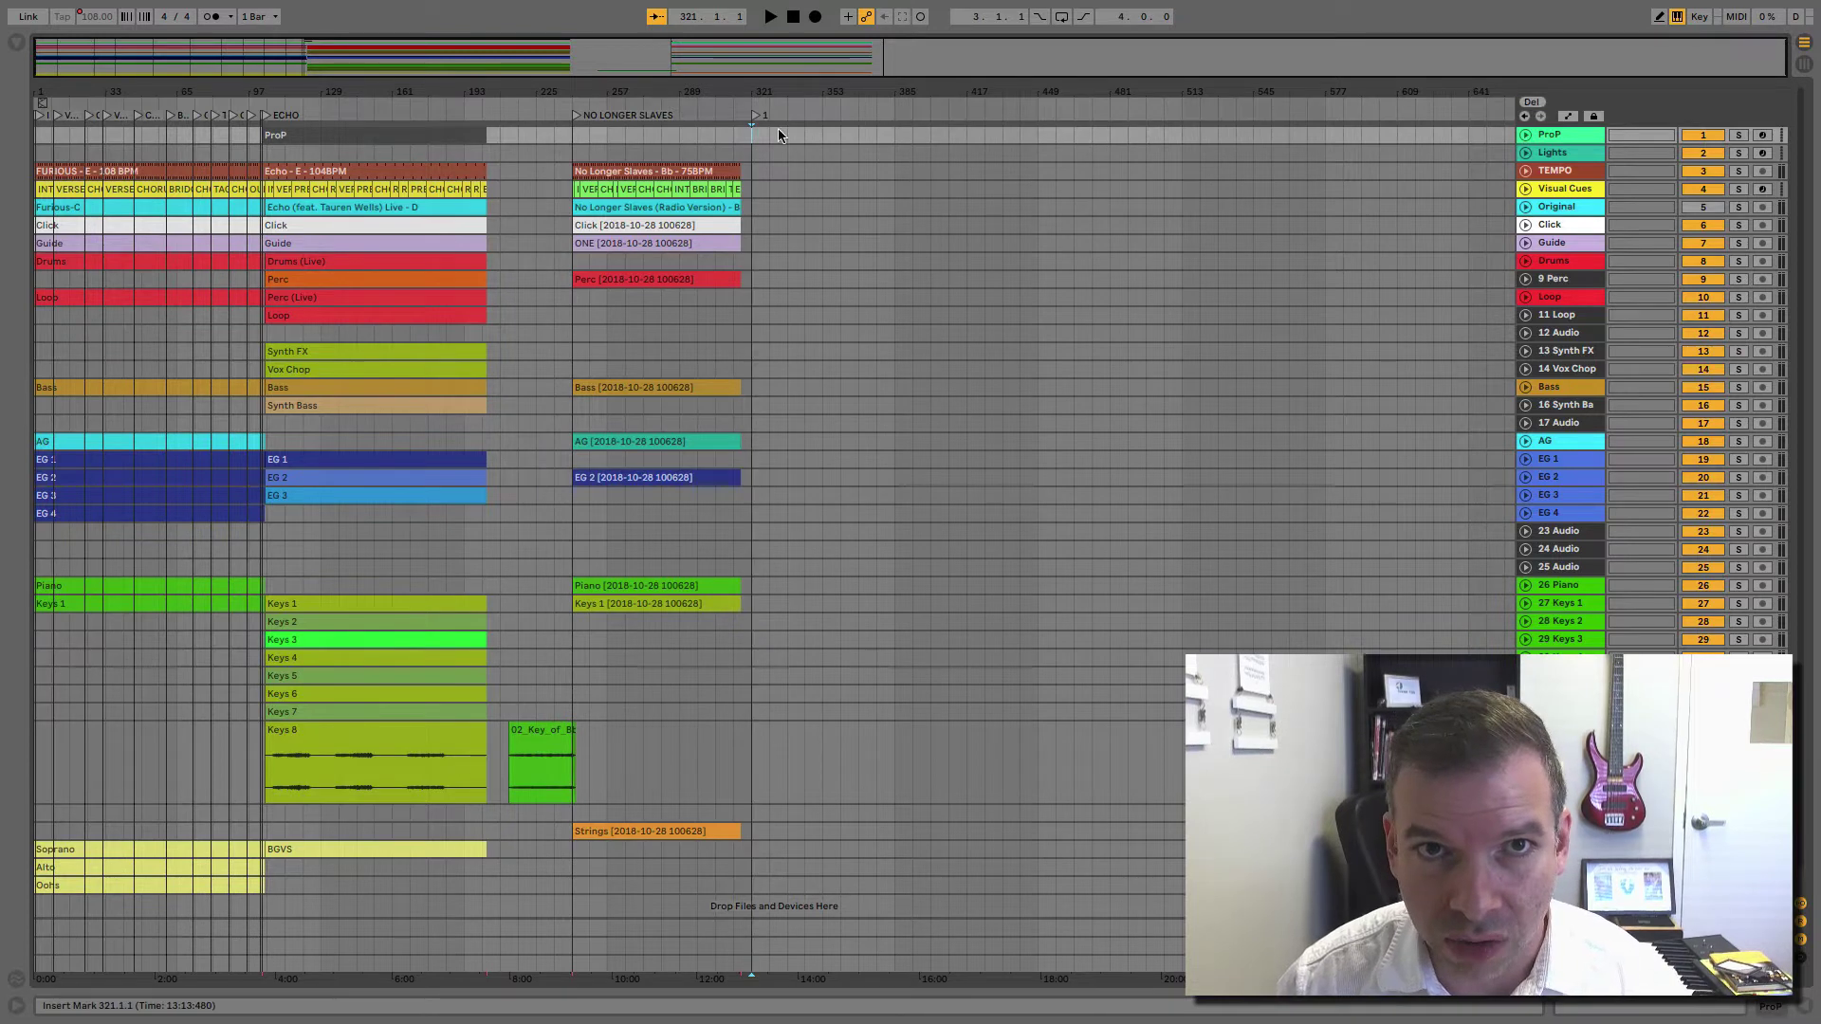
# Step: Rename the new locator to THANK YOU JESUS
pyautogui.hotkey('ctrl', 'r')
pyautogui.write('Th')
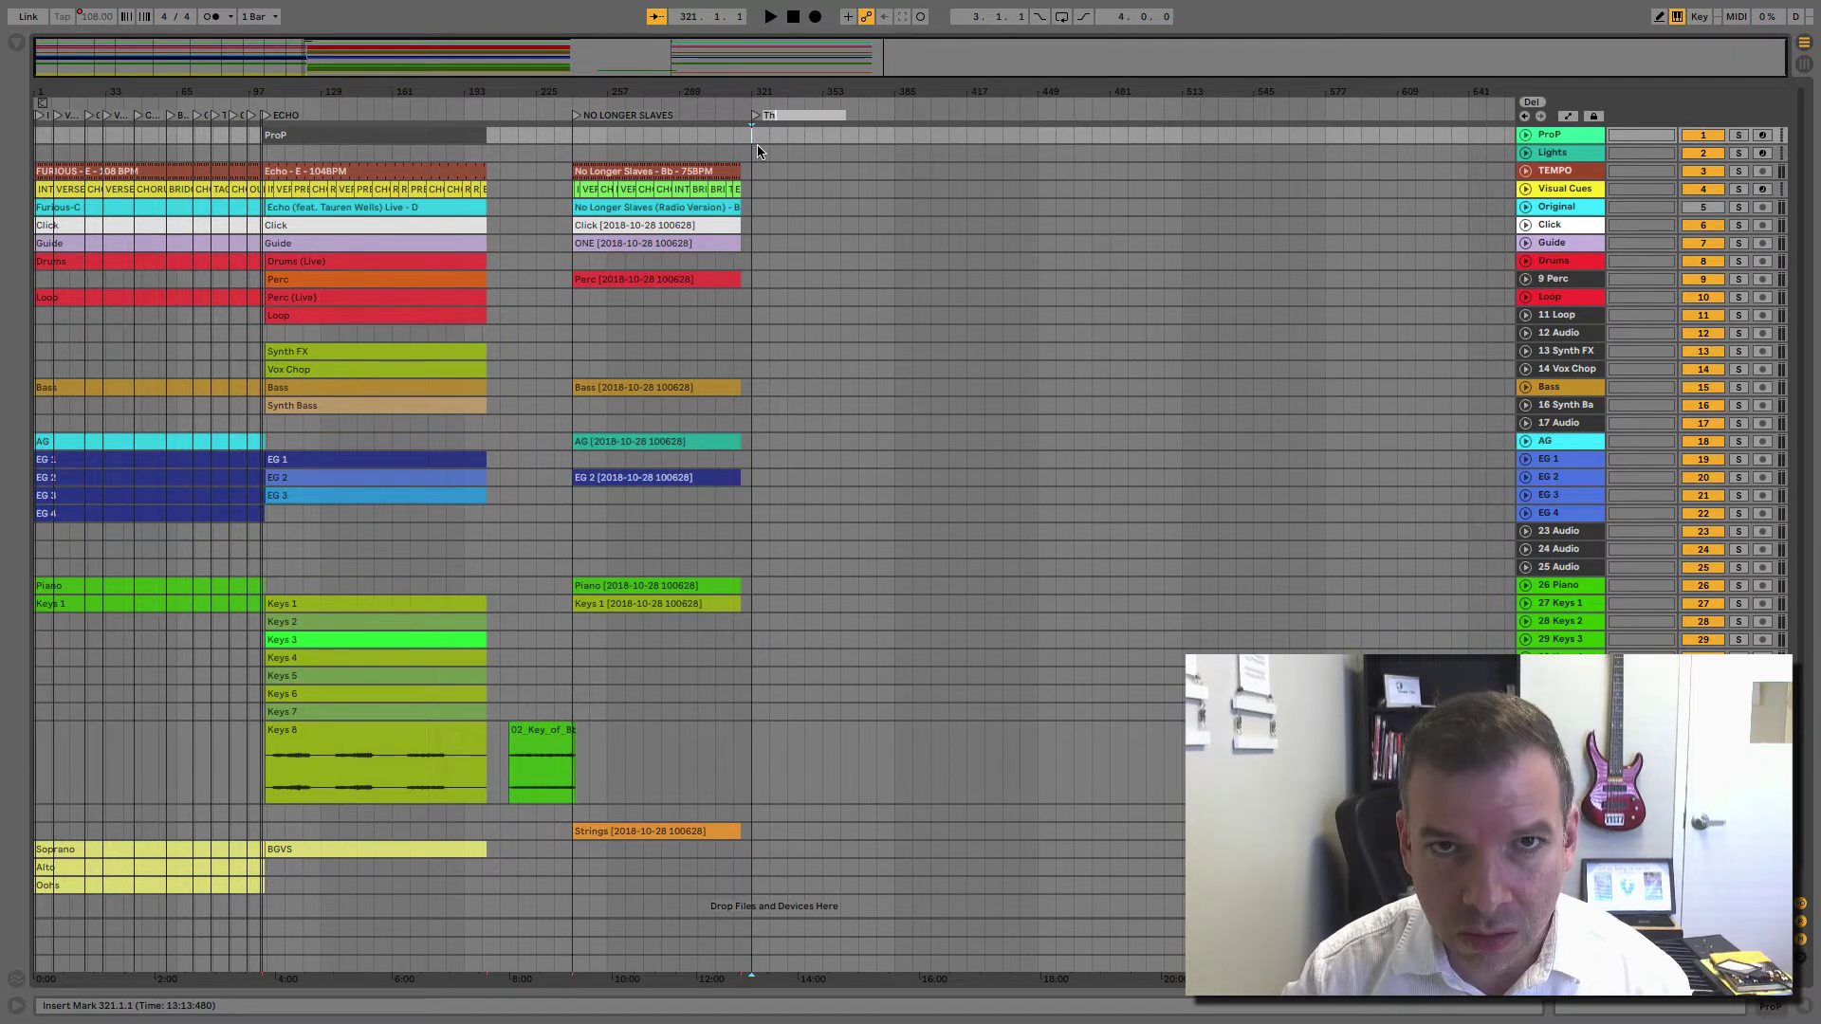
pyautogui.press('BackSpace')
pyautogui.press('BackSpace')
pyautogui.press('BackSpace')
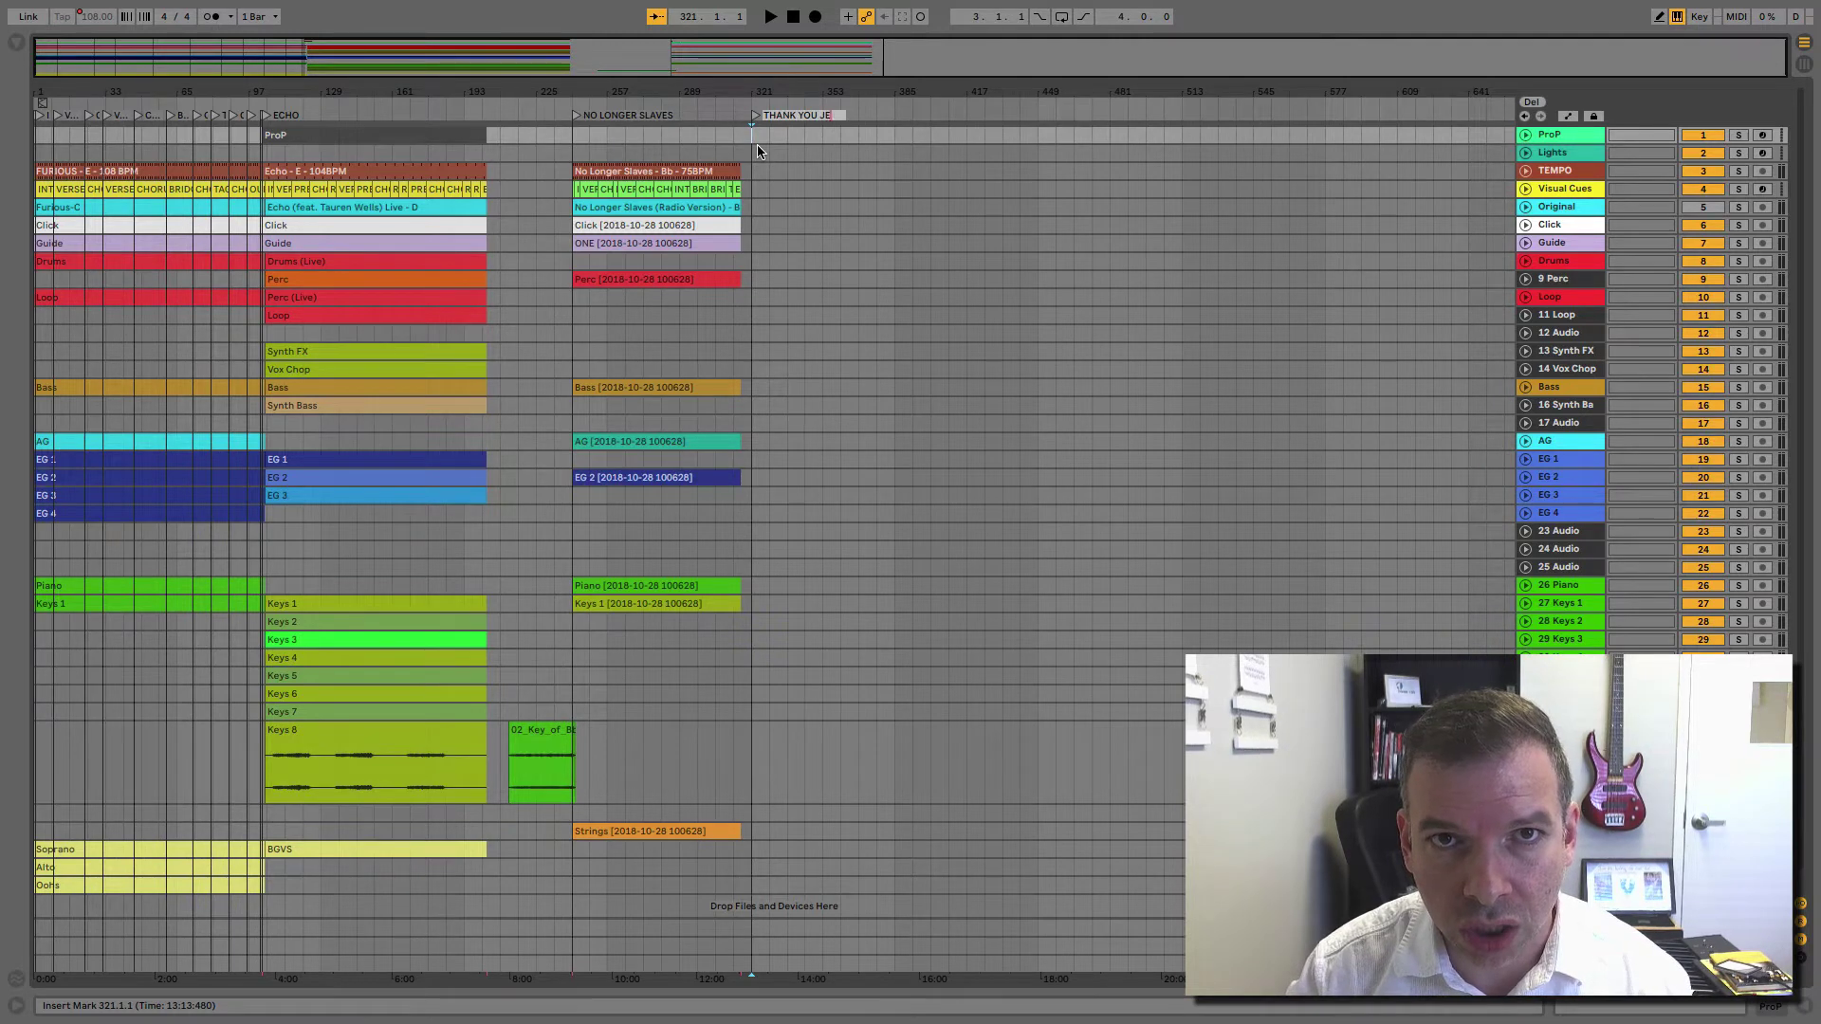
pyautogui.write('SUS')
pyautogui.press('Return')
# Step: Toggle key mapping mode on and back off again
pyautogui.hotkey('ctrl', 'k')
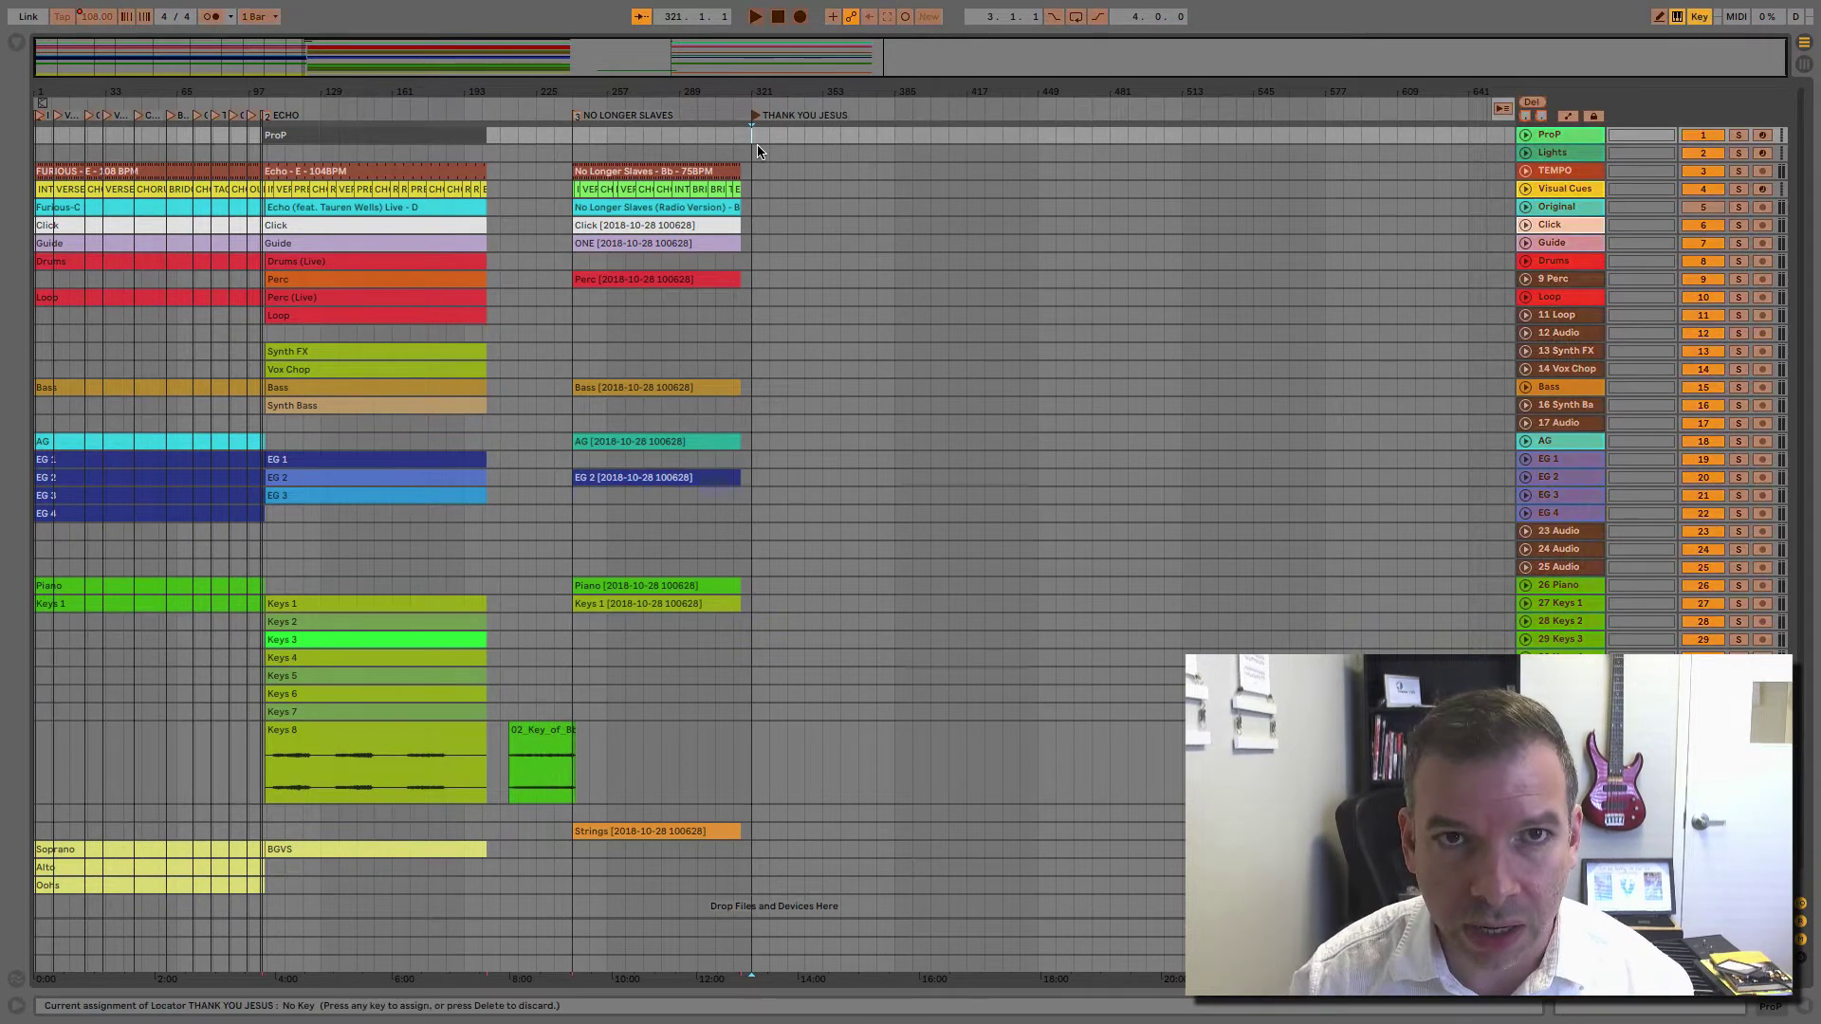
pyautogui.click(759, 120)
pyautogui.press('1')
pyautogui.hotkey('ctrl', 'k')
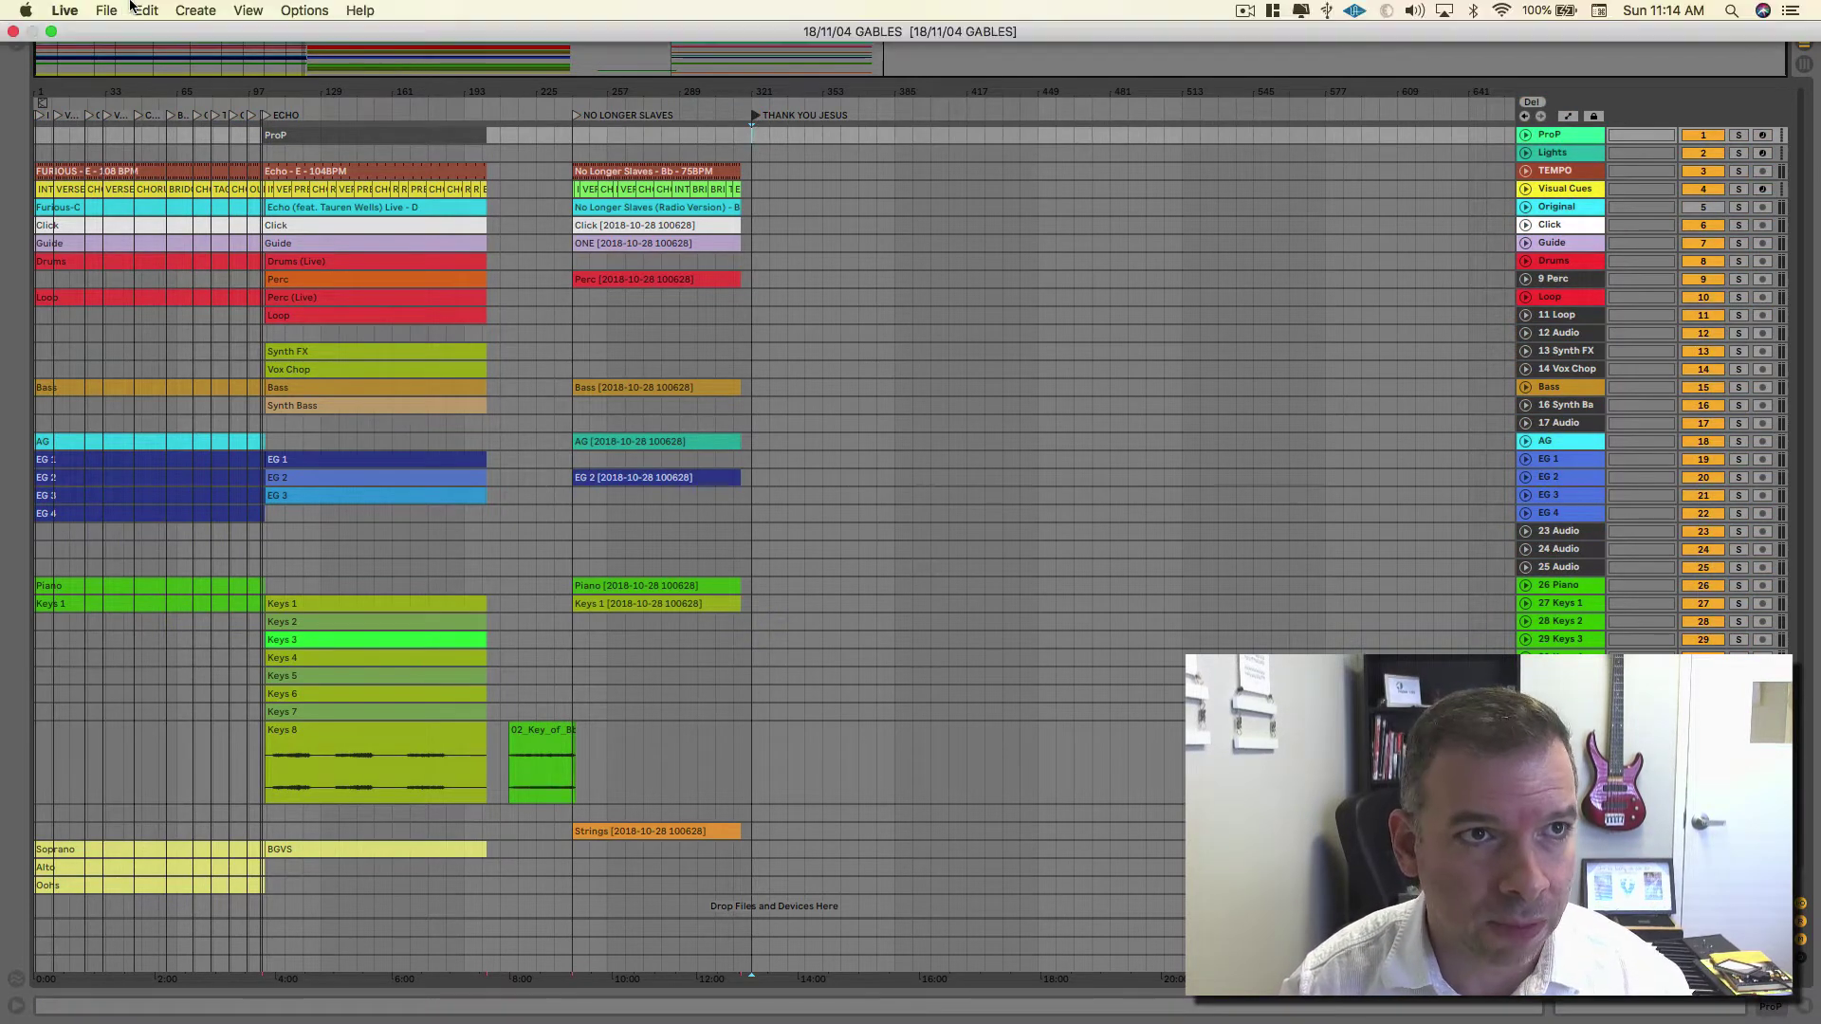
# Step: Reopen the Thank You Jesus multitrack set and select the whole arrangement
pyautogui.click(107, 10)
pyautogui.moveTo(158, 69)
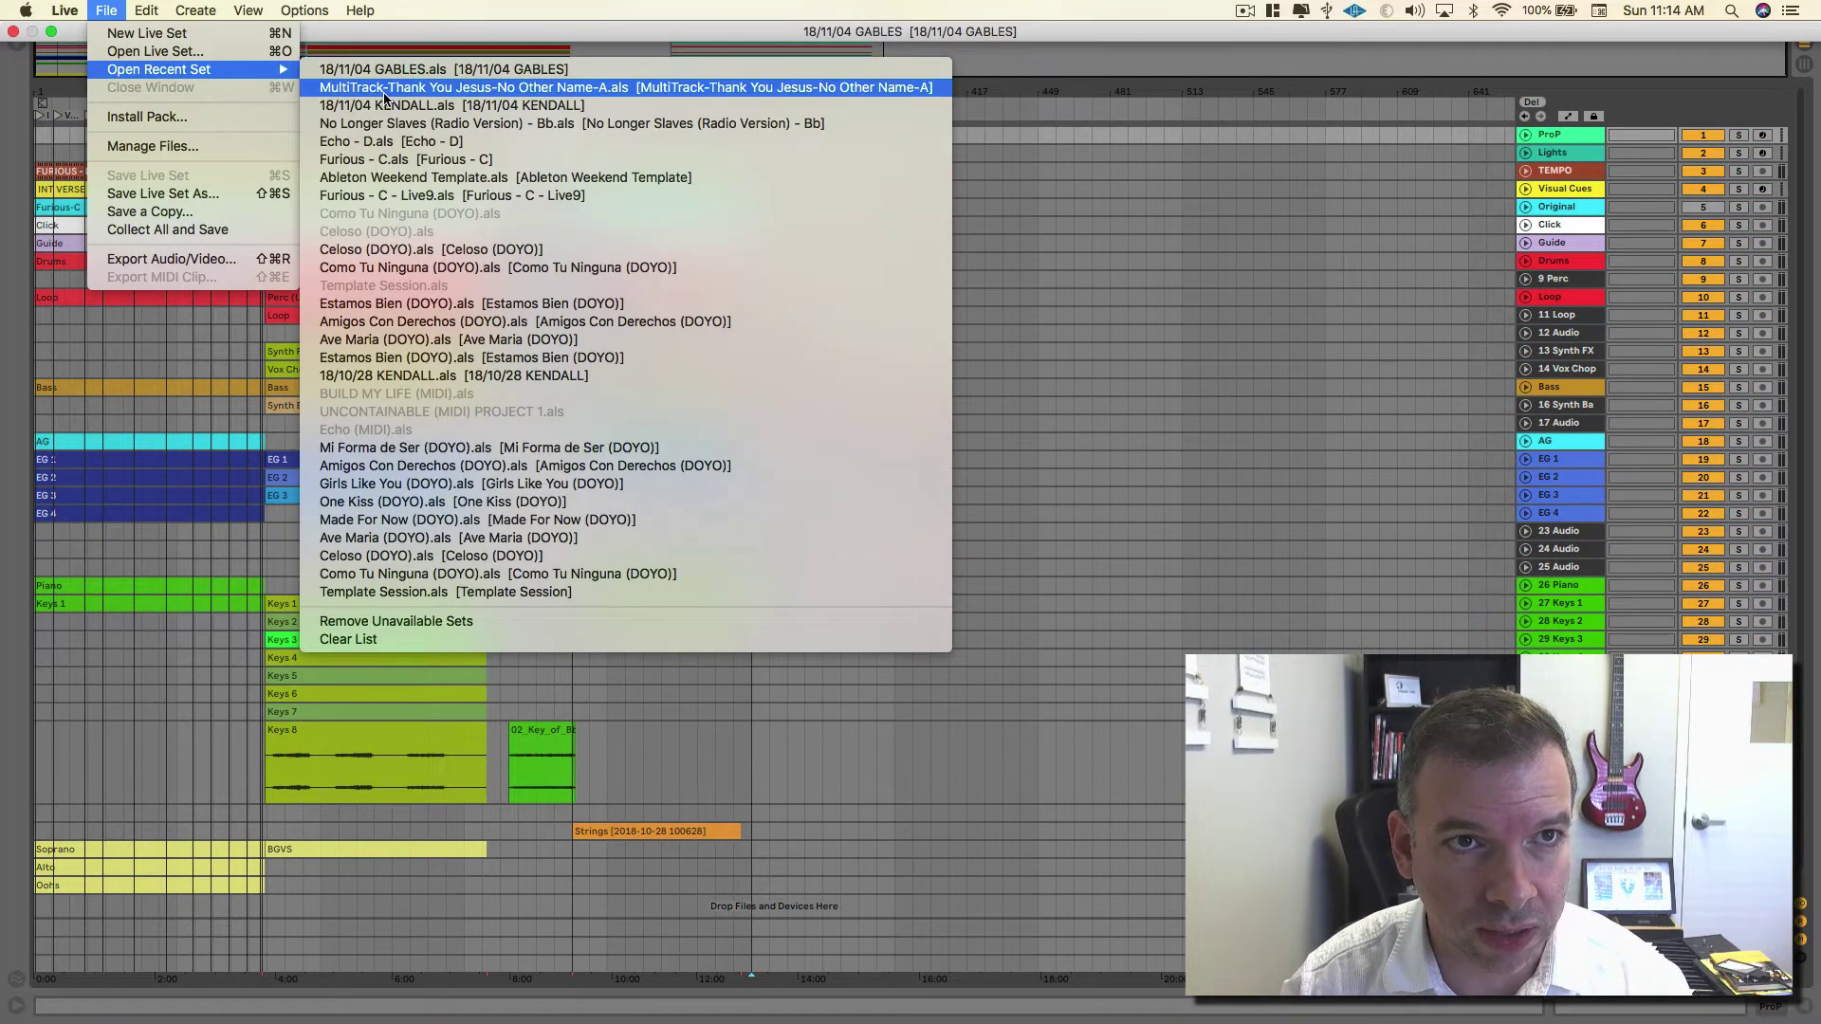
pyautogui.click(427, 87)
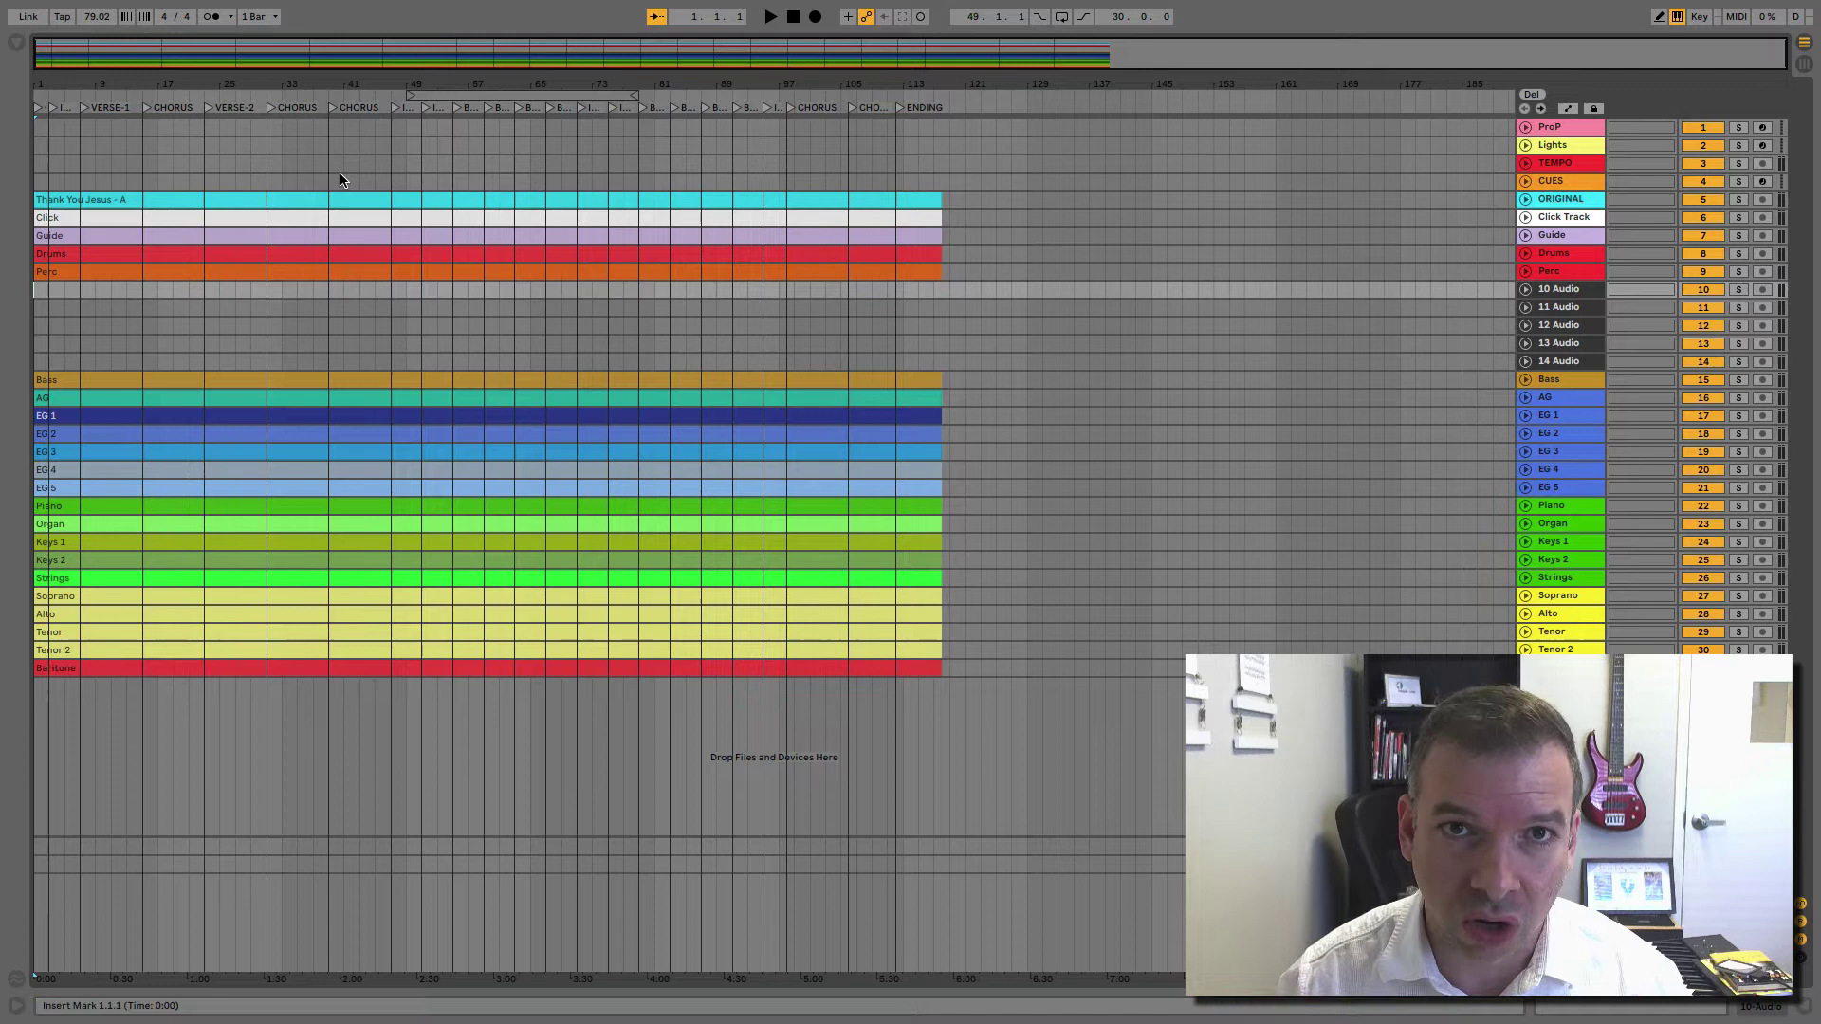
pyautogui.hotkey('ctrl', 'a')
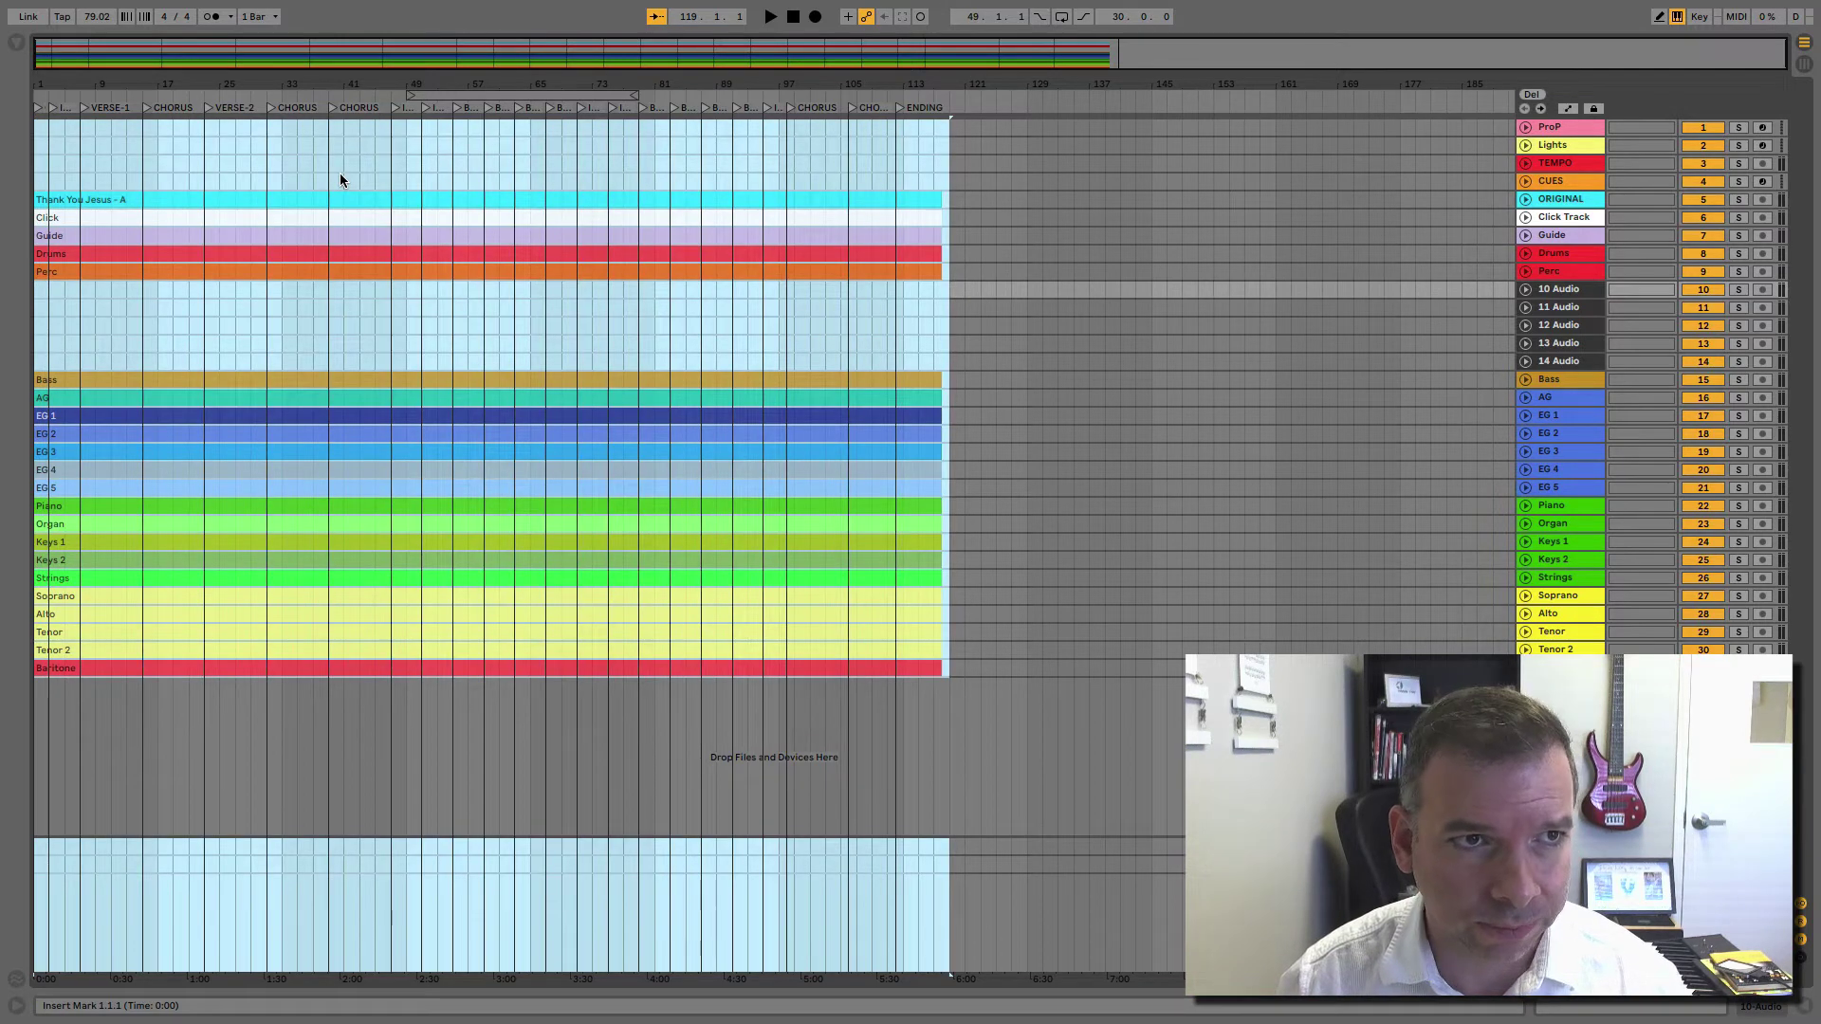
pyautogui.moveTo(111, 7)
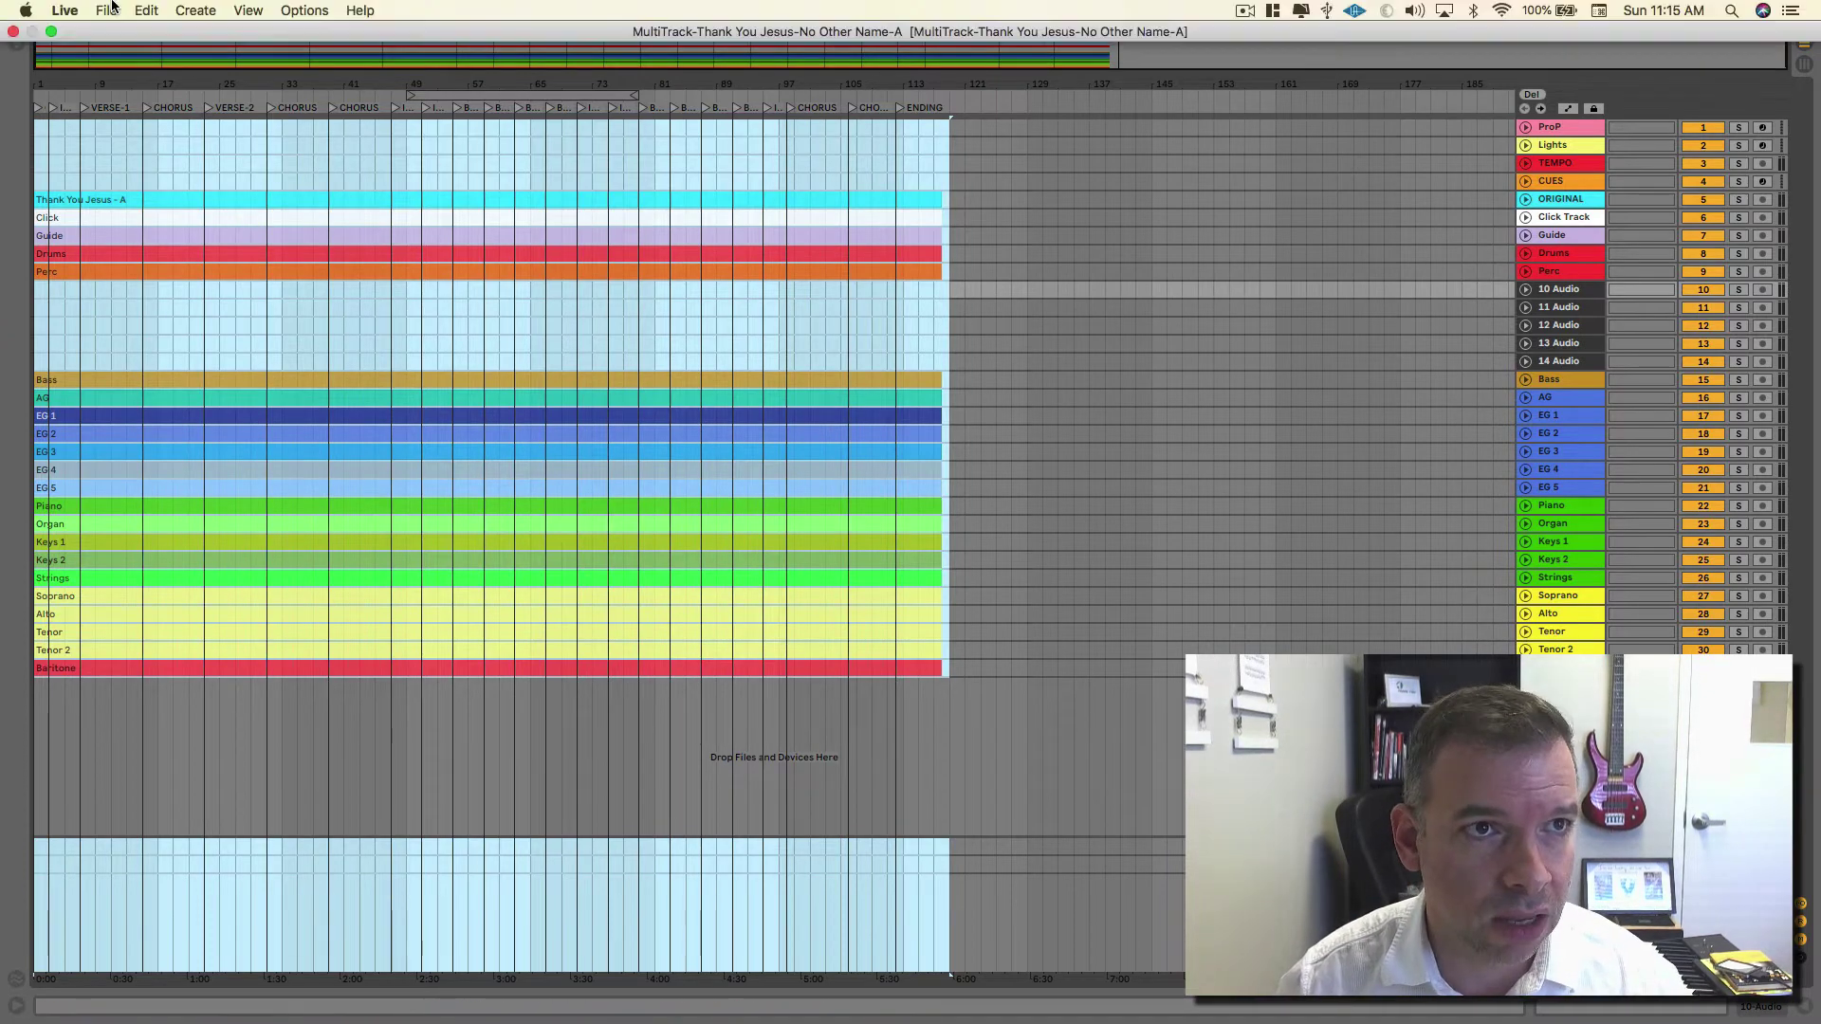
# Step: Switch back to the Gables set for pasting, where Live quits to the desktop
pyautogui.click(111, 9)
pyautogui.moveTo(159, 69)
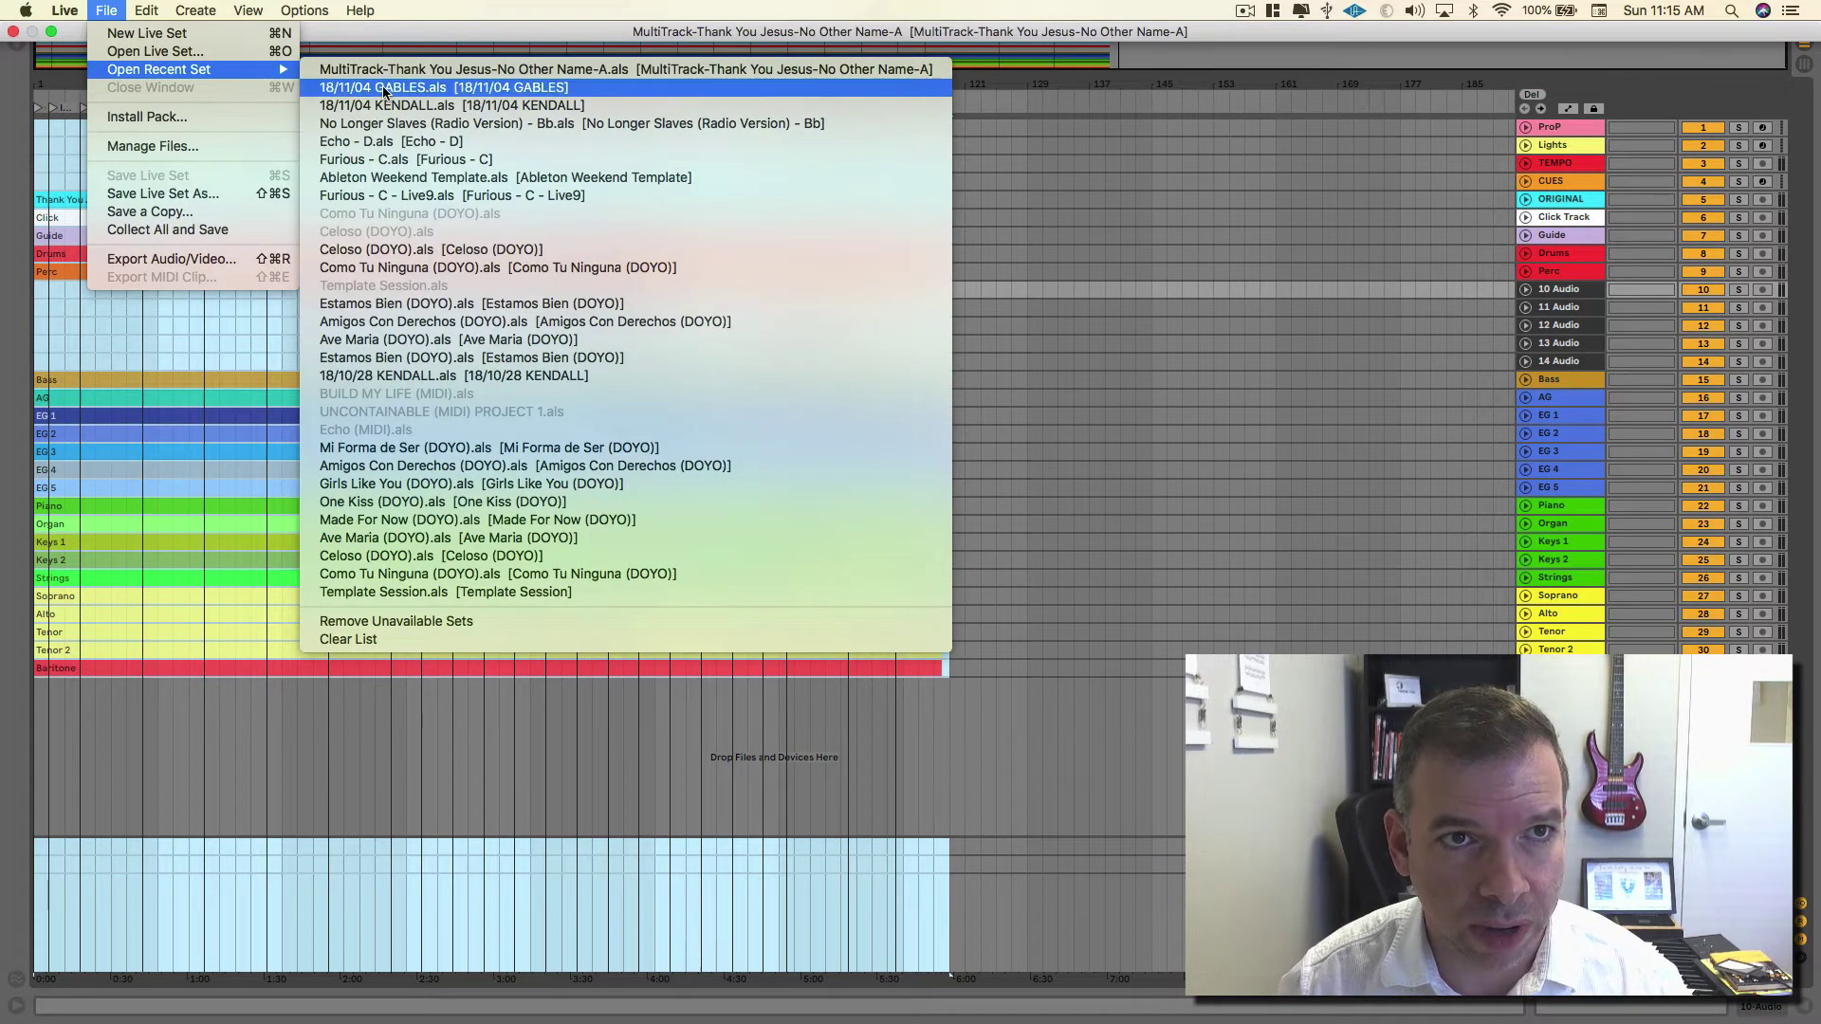
pyautogui.click(384, 86)
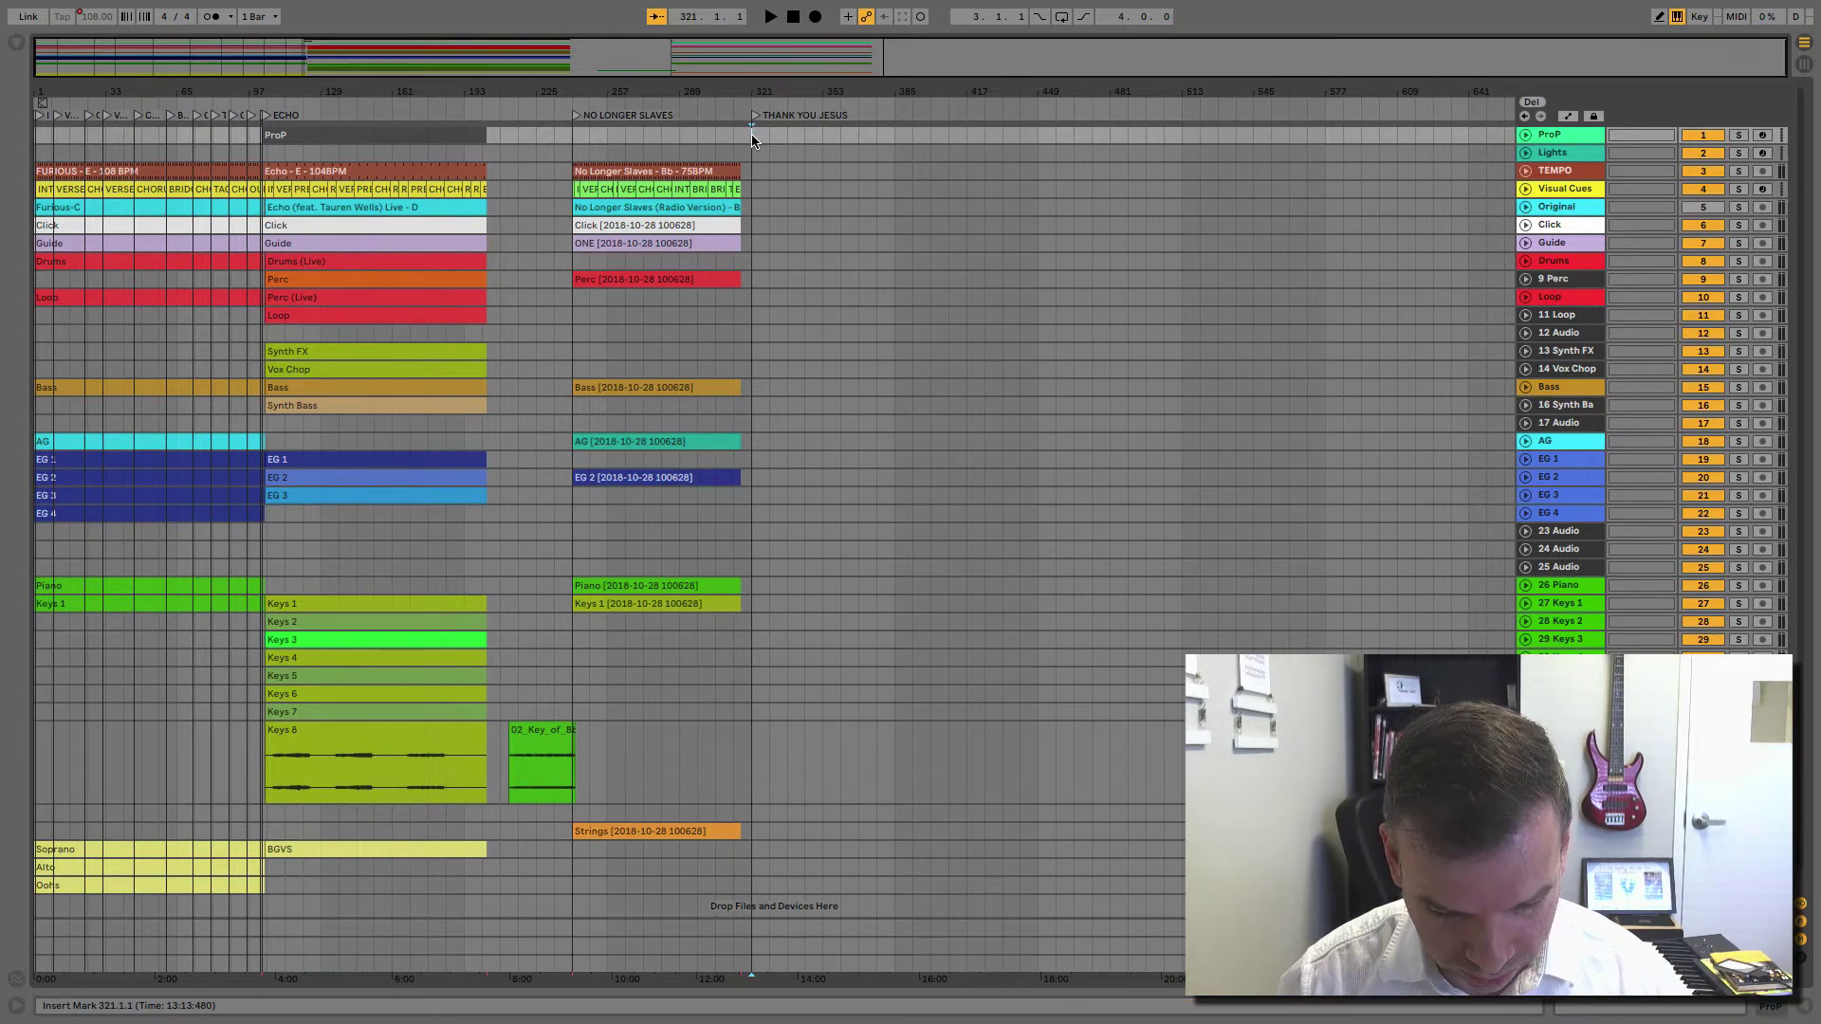
pyautogui.press('super+q')
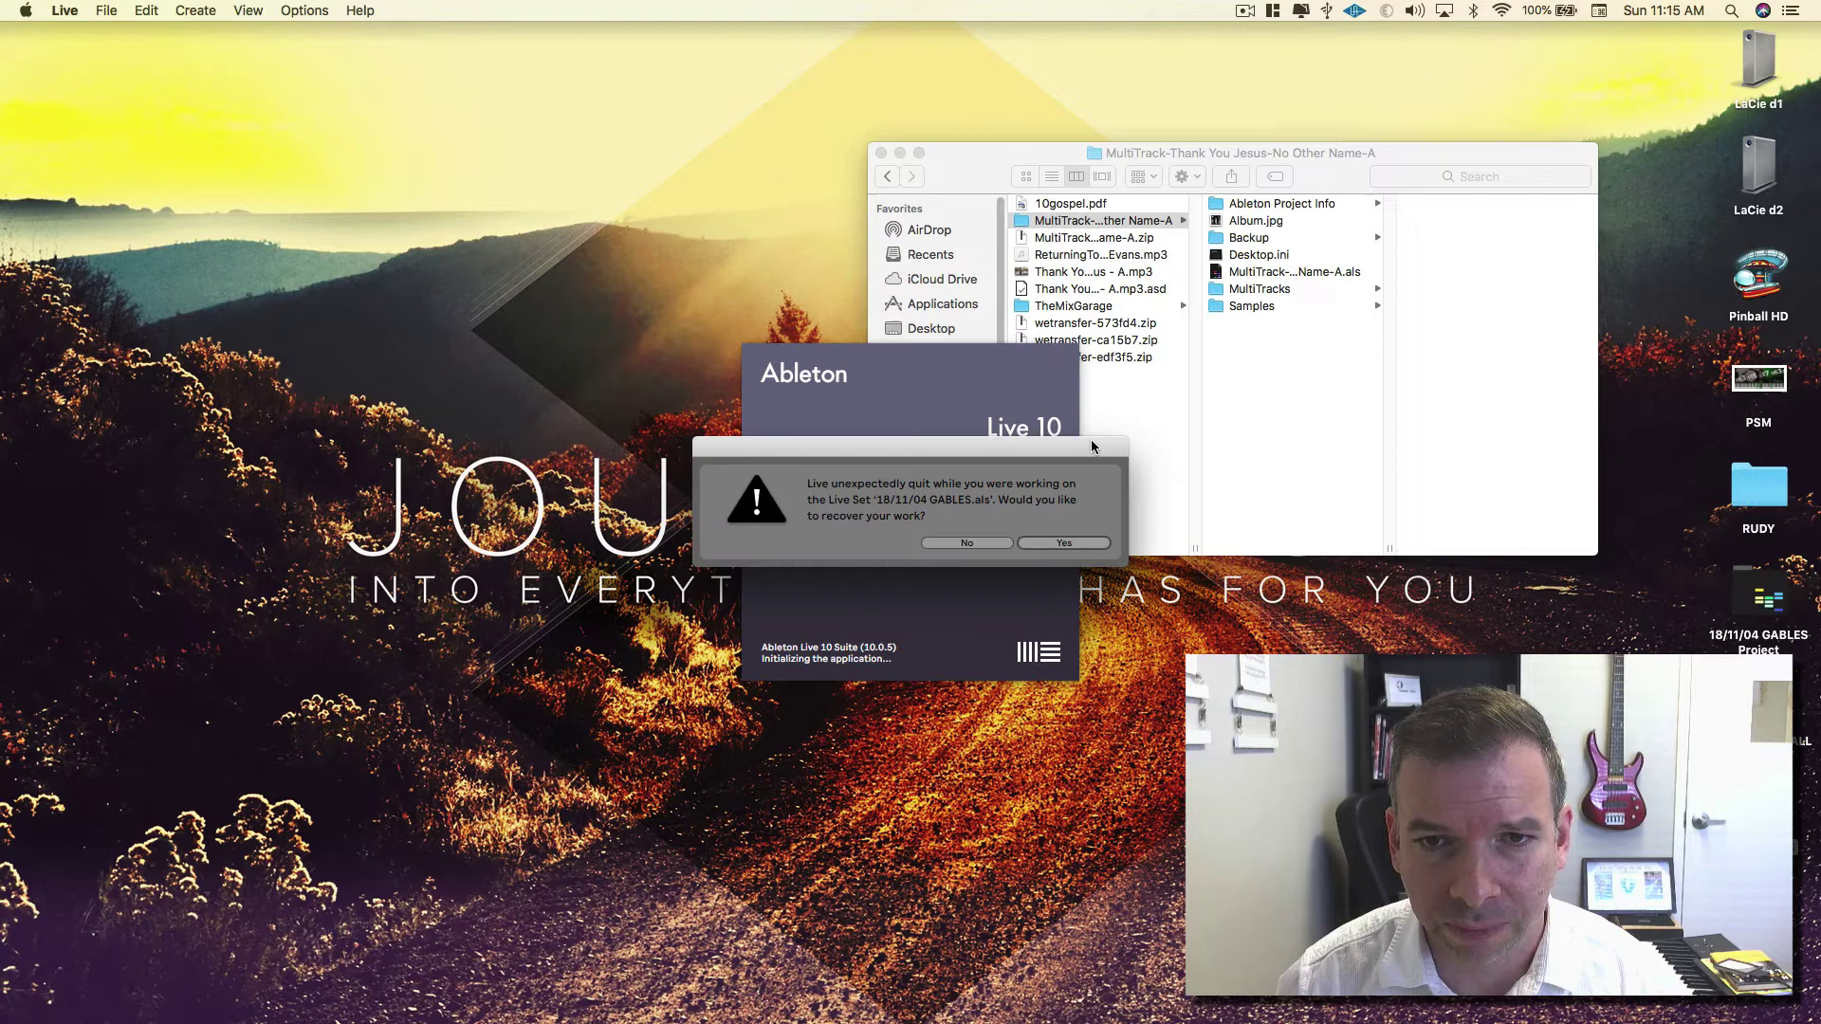
# Step: Accept the recovery prompt to restore the crashed GABLES set
pyautogui.click(1074, 545)
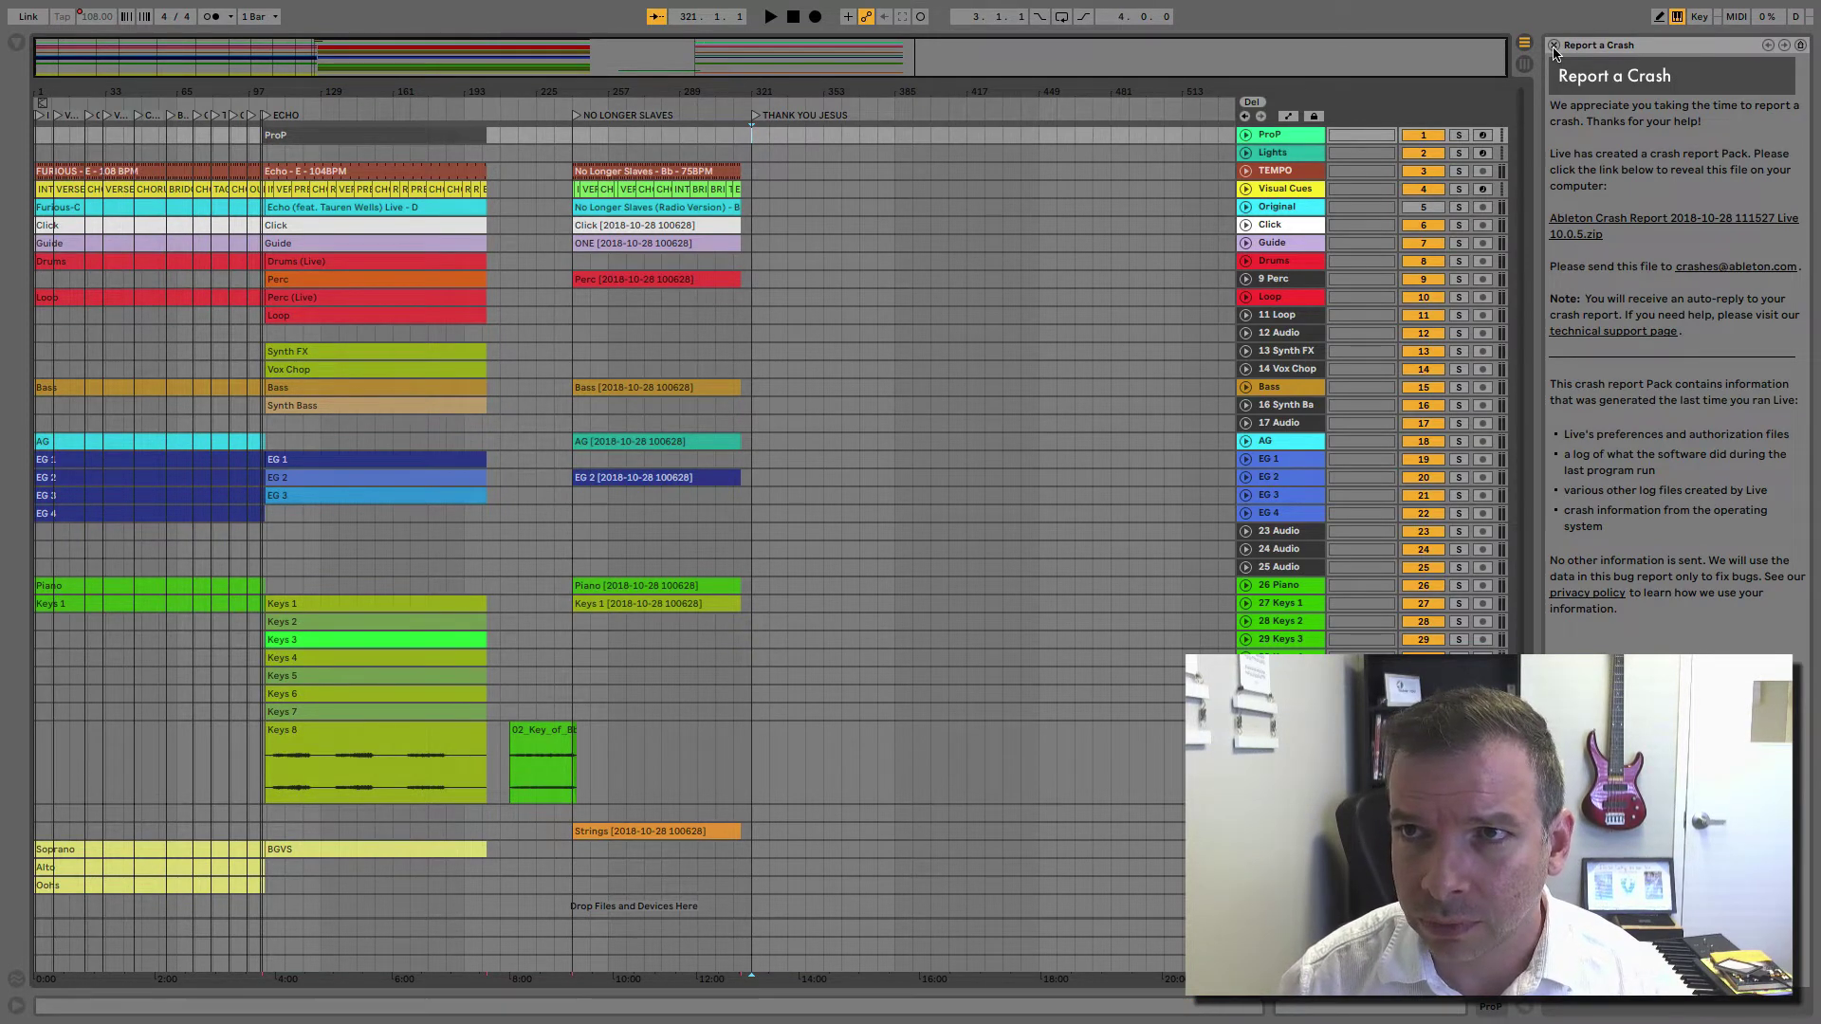
# Step: Dismiss the crash report, load the Thank You Jesus multitrack set, and select every clip
pyautogui.click(1554, 45)
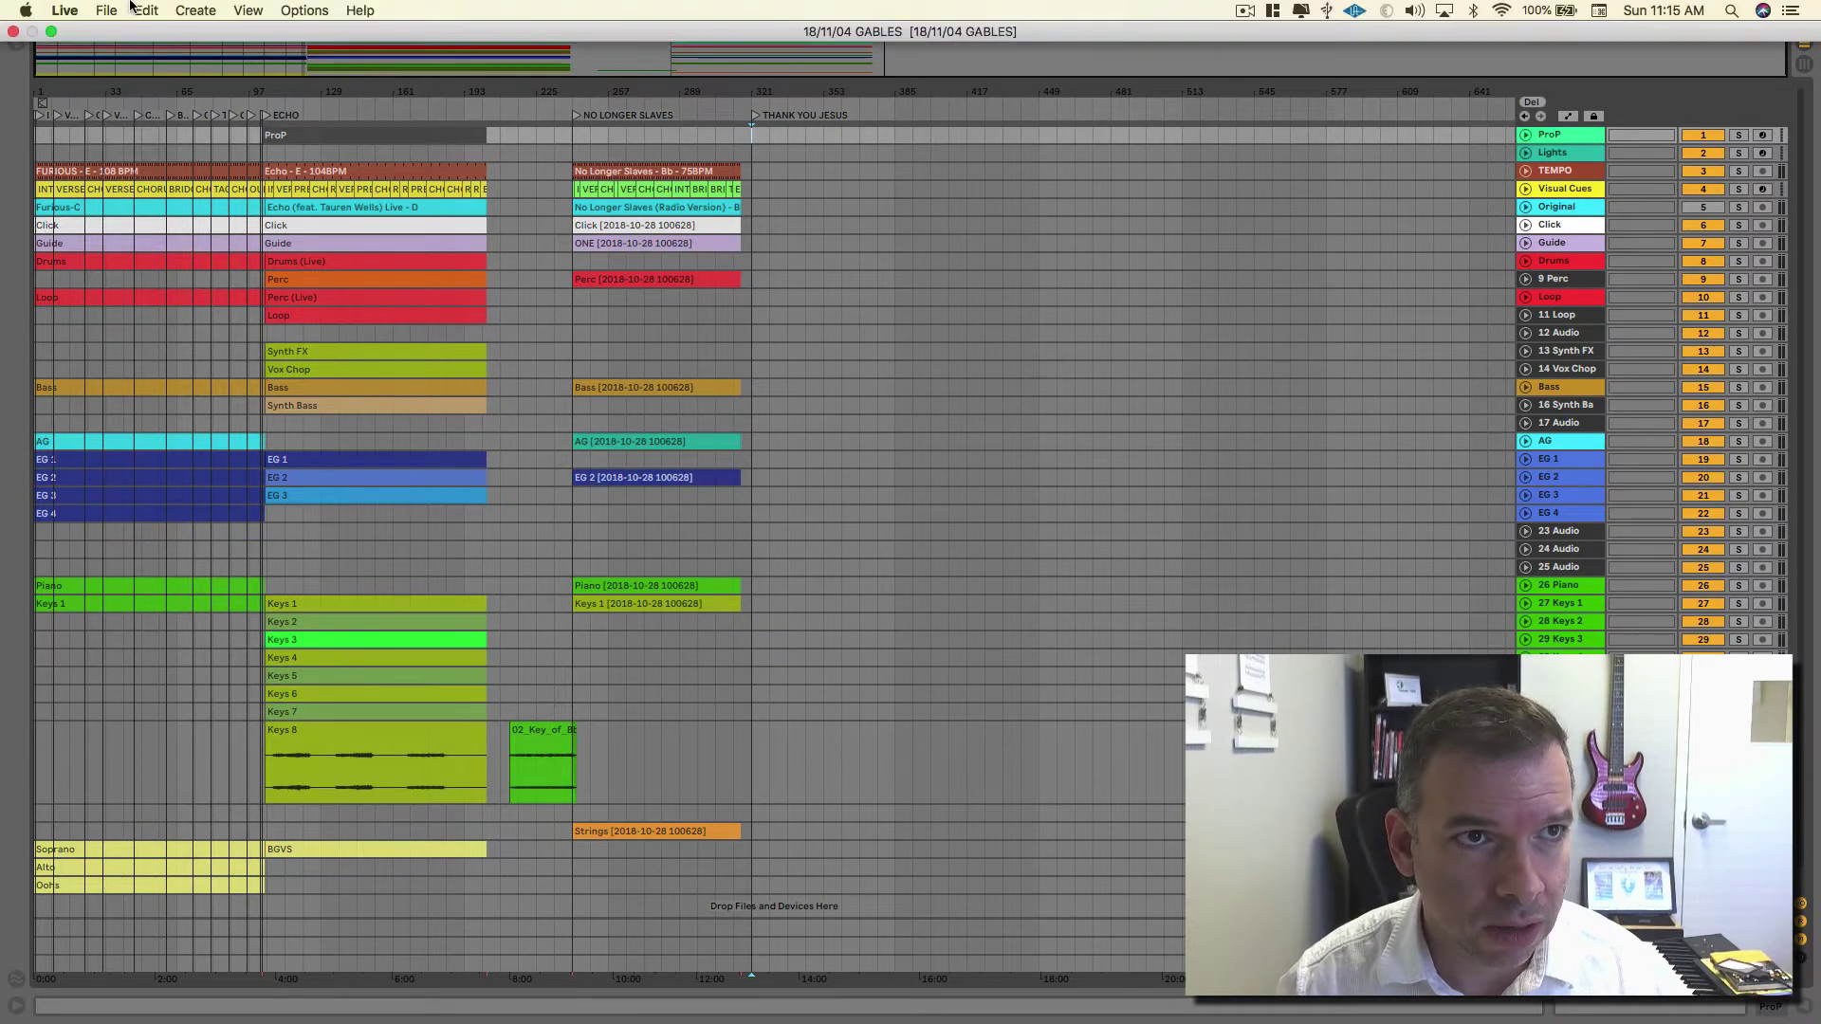
pyautogui.click(113, 10)
pyautogui.moveTo(159, 68)
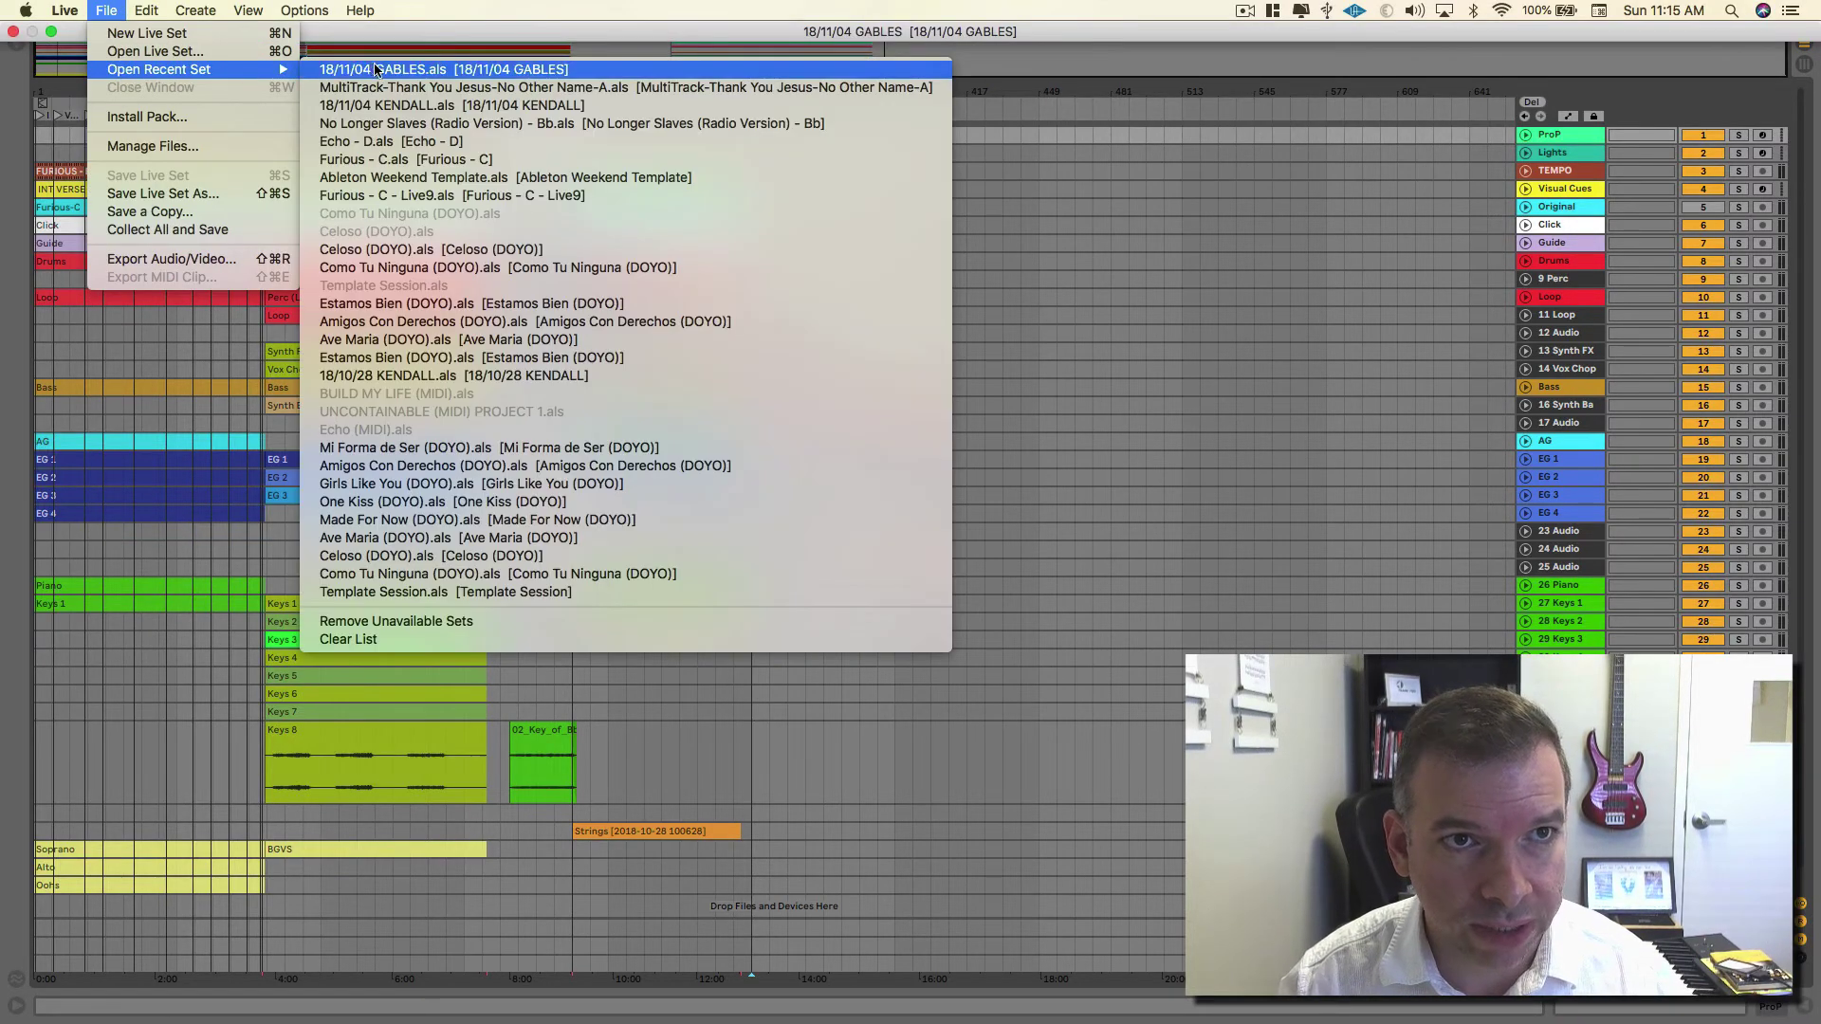
pyautogui.click(374, 88)
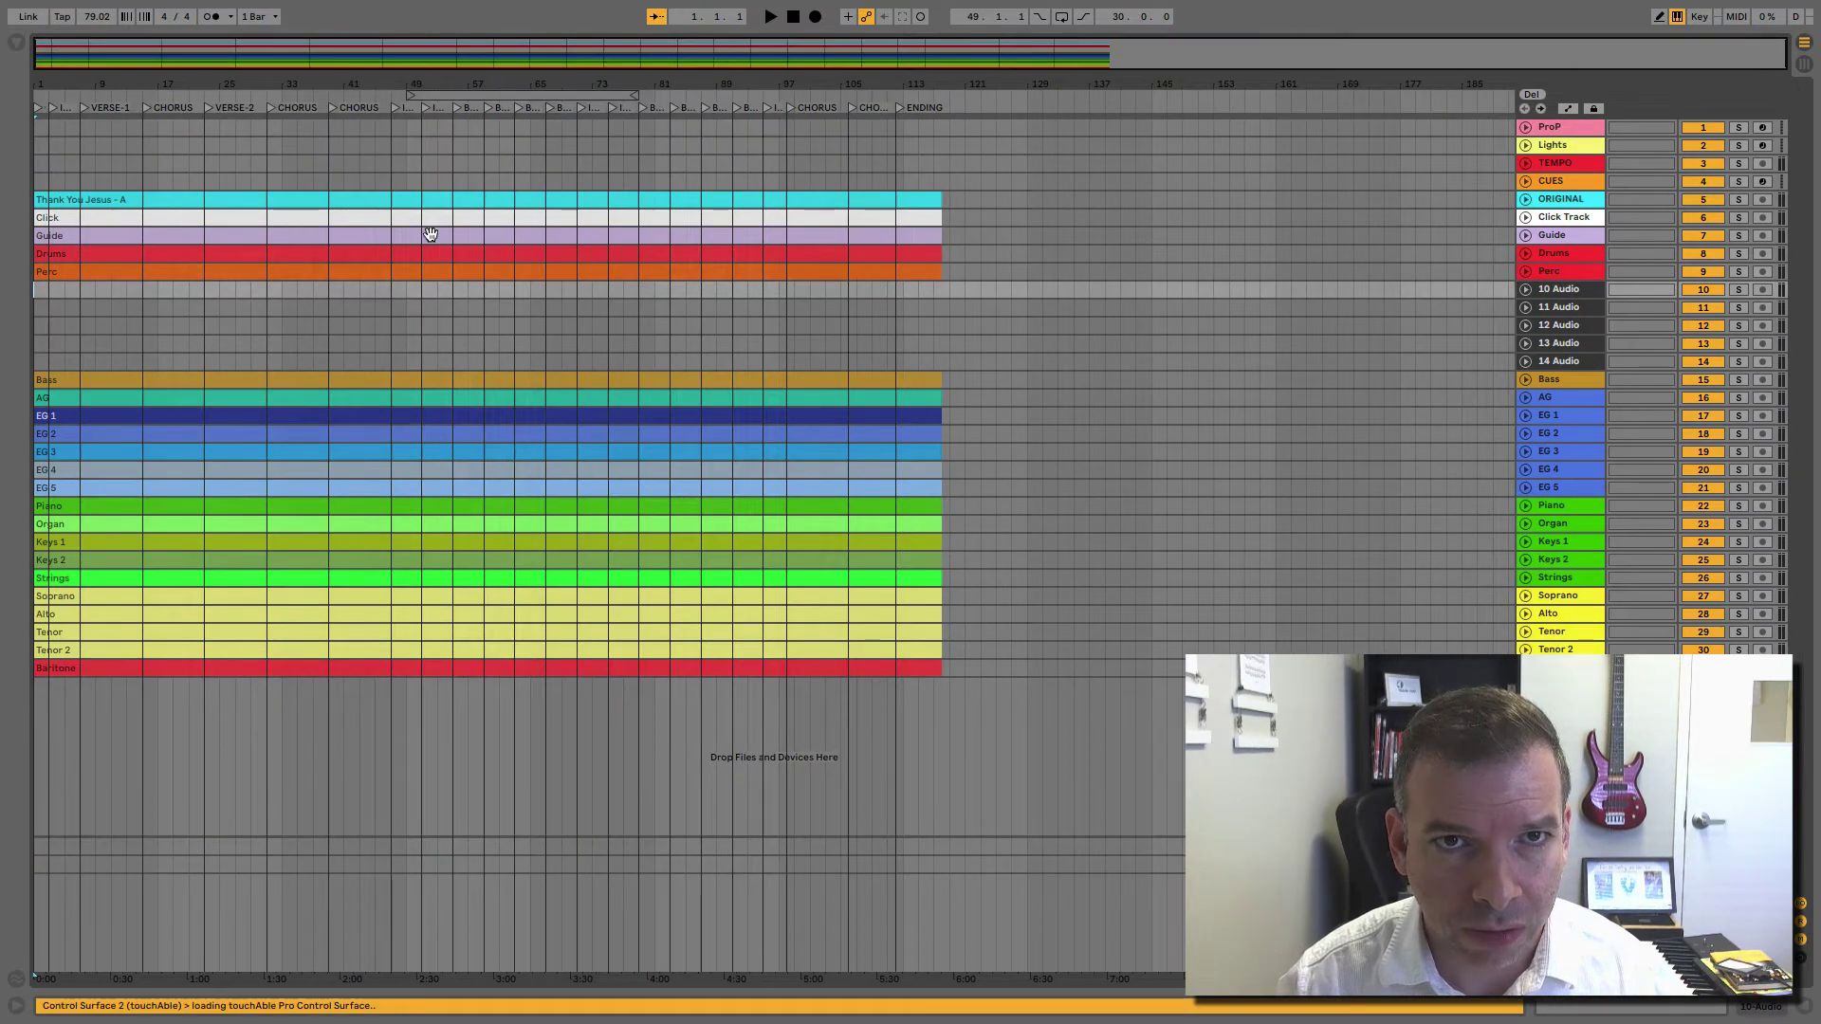
pyautogui.hotkey('ctrl', 'a')
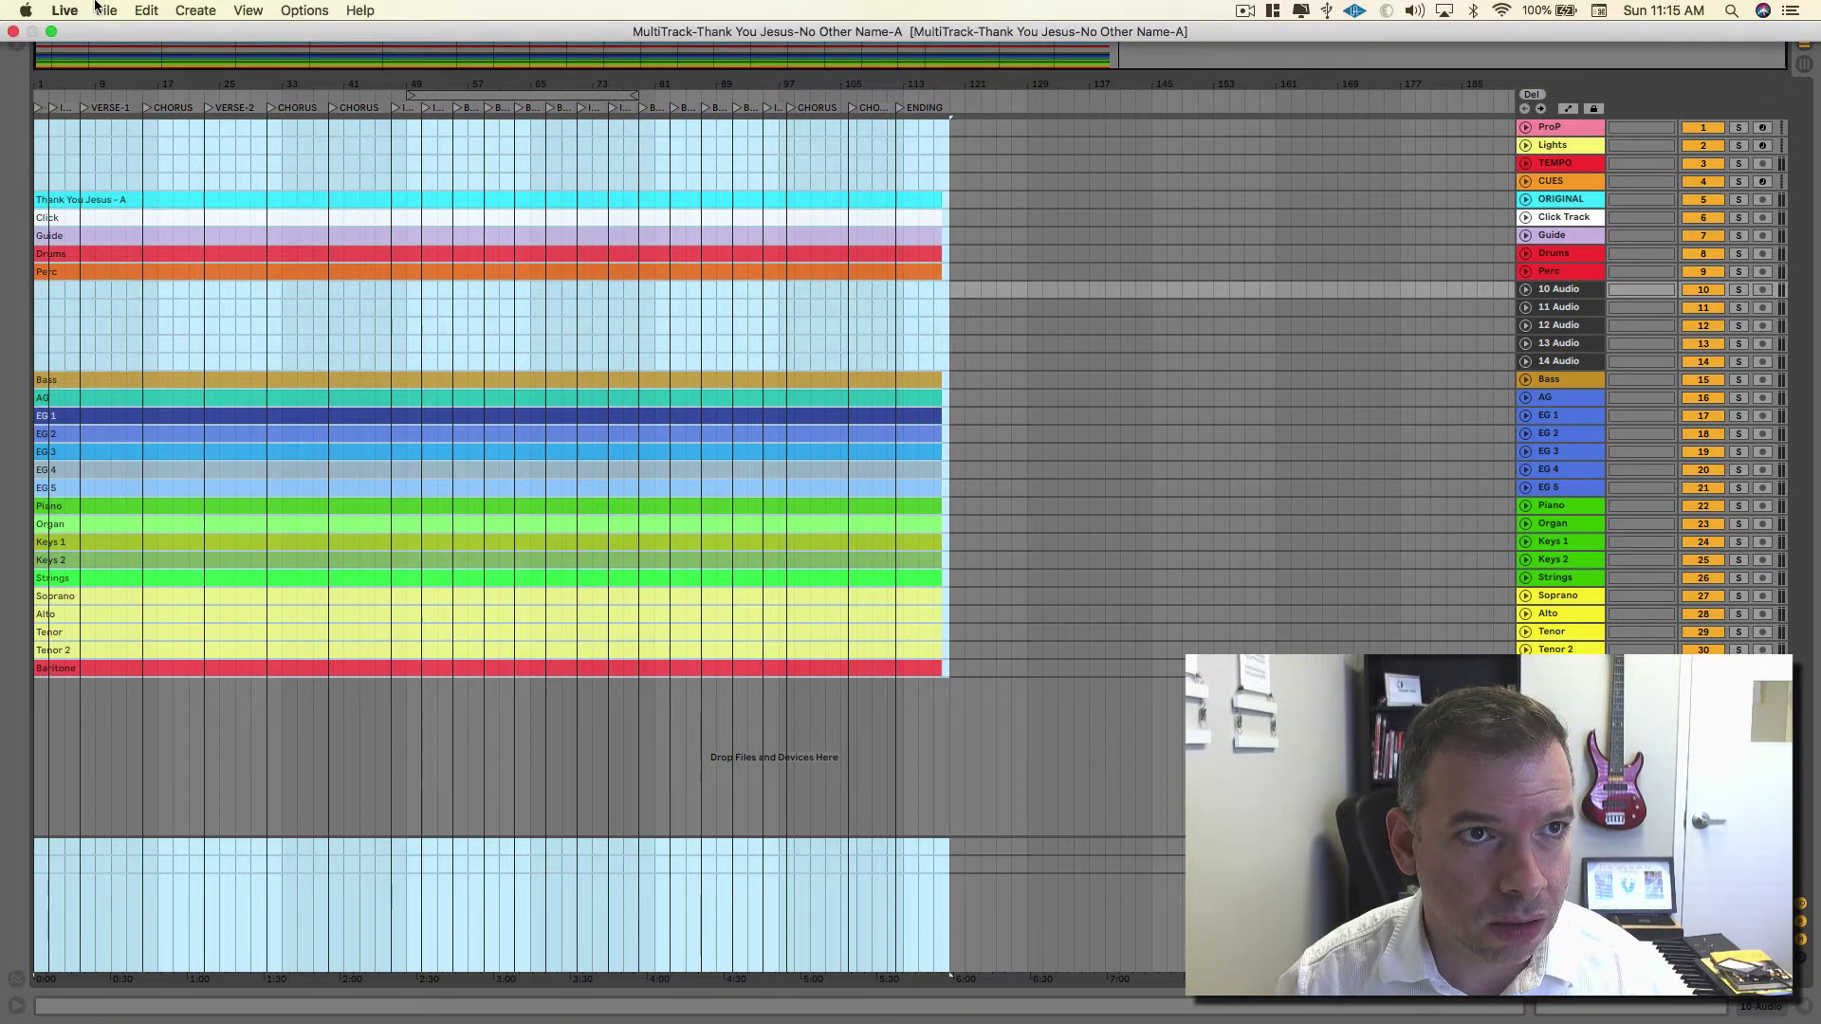
# Step: Reopen the GABLES set and set an insertion point in its arrangement
pyautogui.click(107, 10)
pyautogui.click(337, 90)
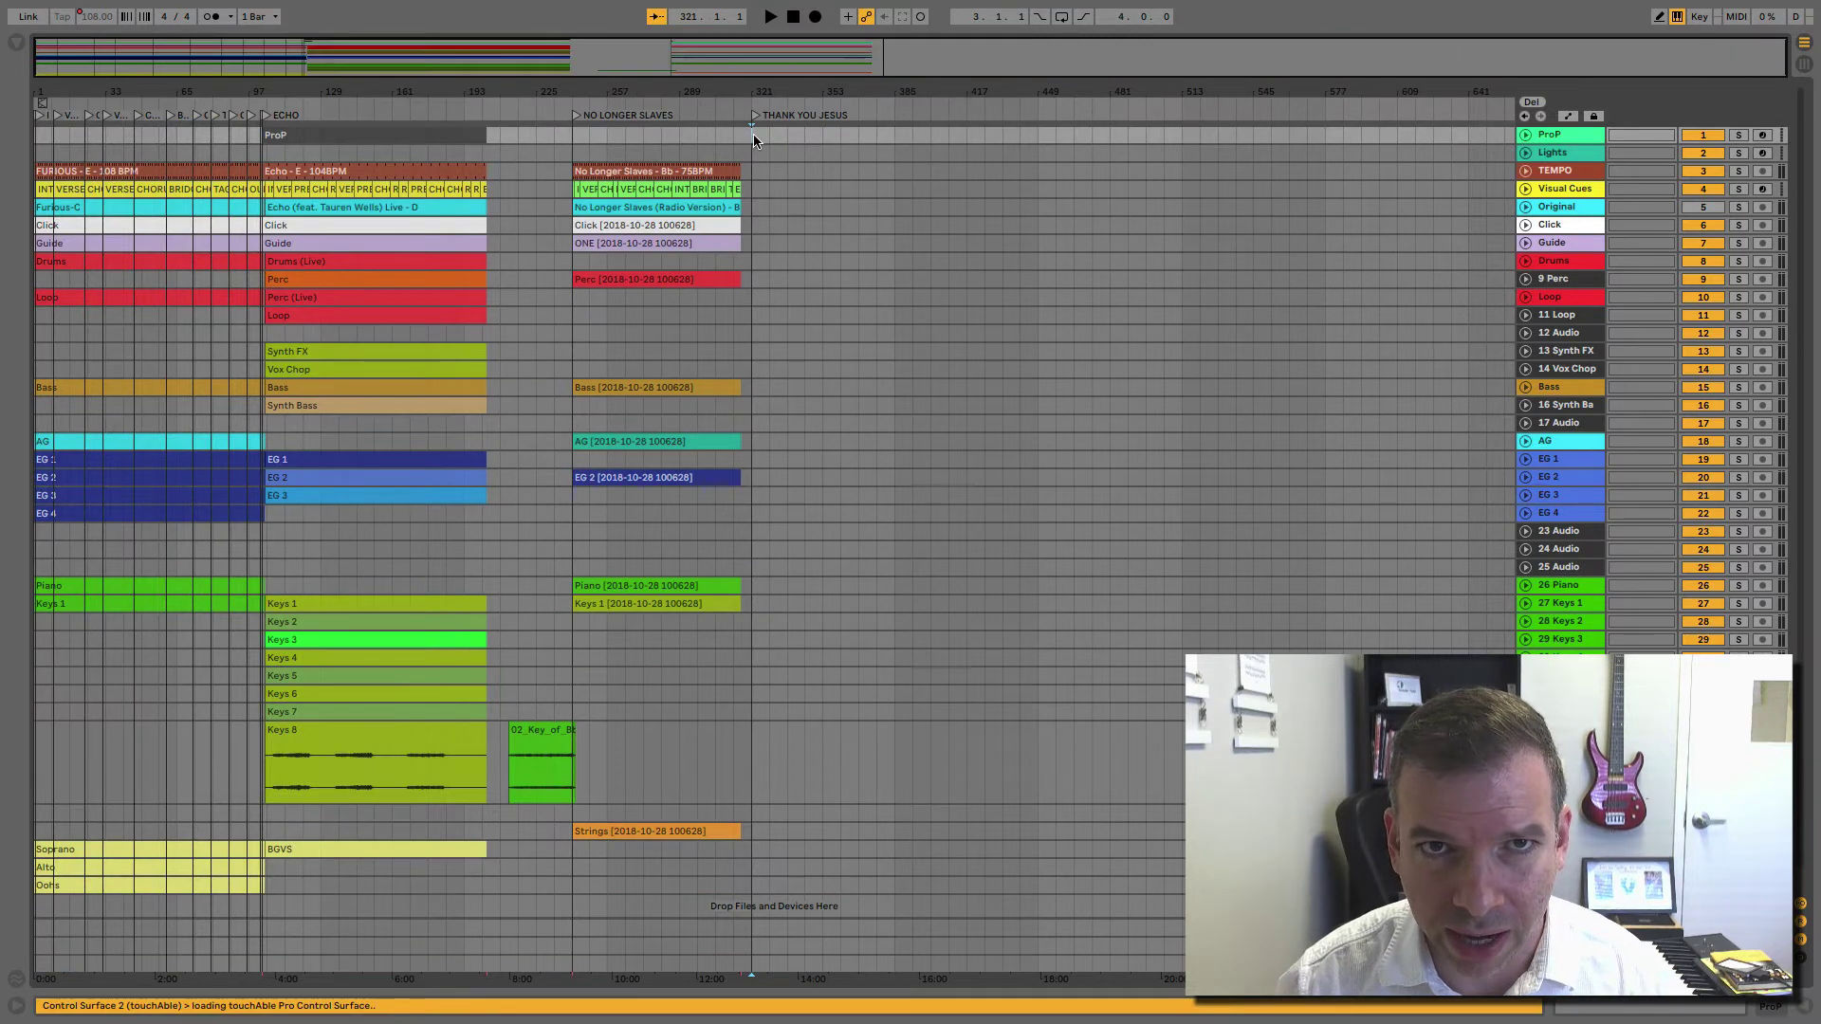
pyautogui.click(895, 140)
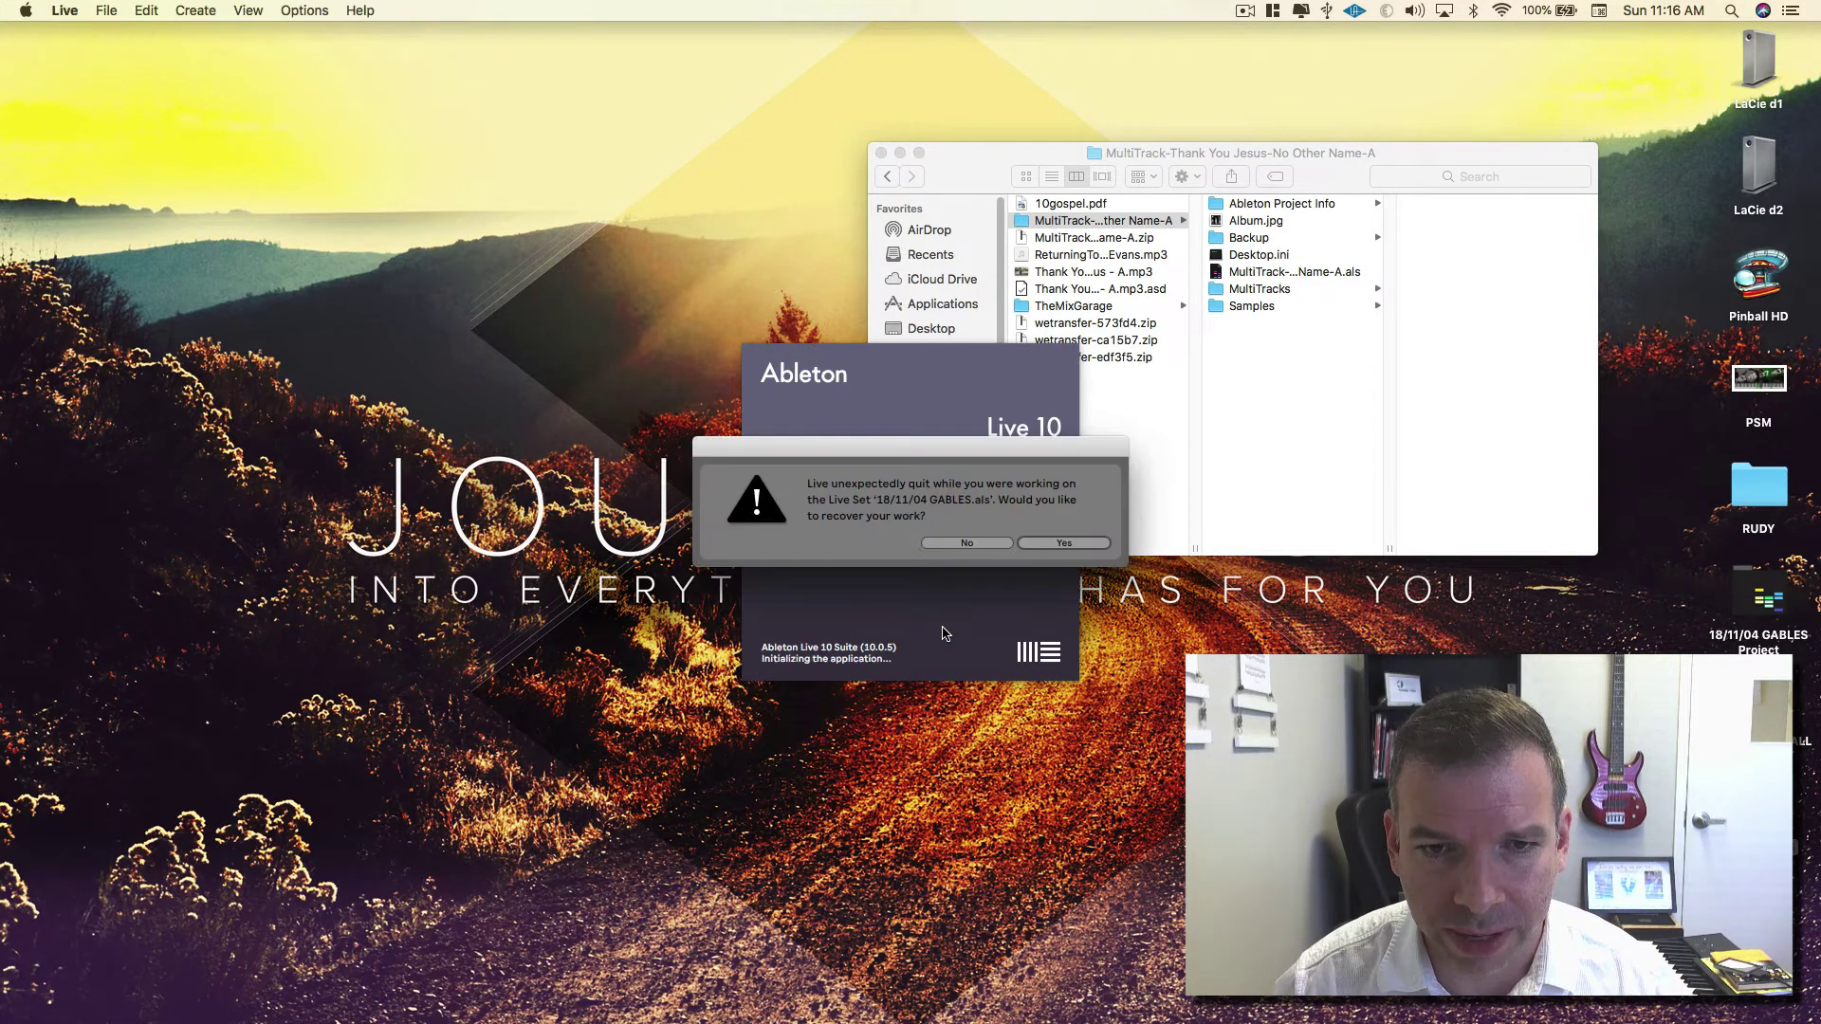
# Step: Dismiss the crash recovery prompt and the Report a Crash panel after relaunching
pyautogui.click(1051, 544)
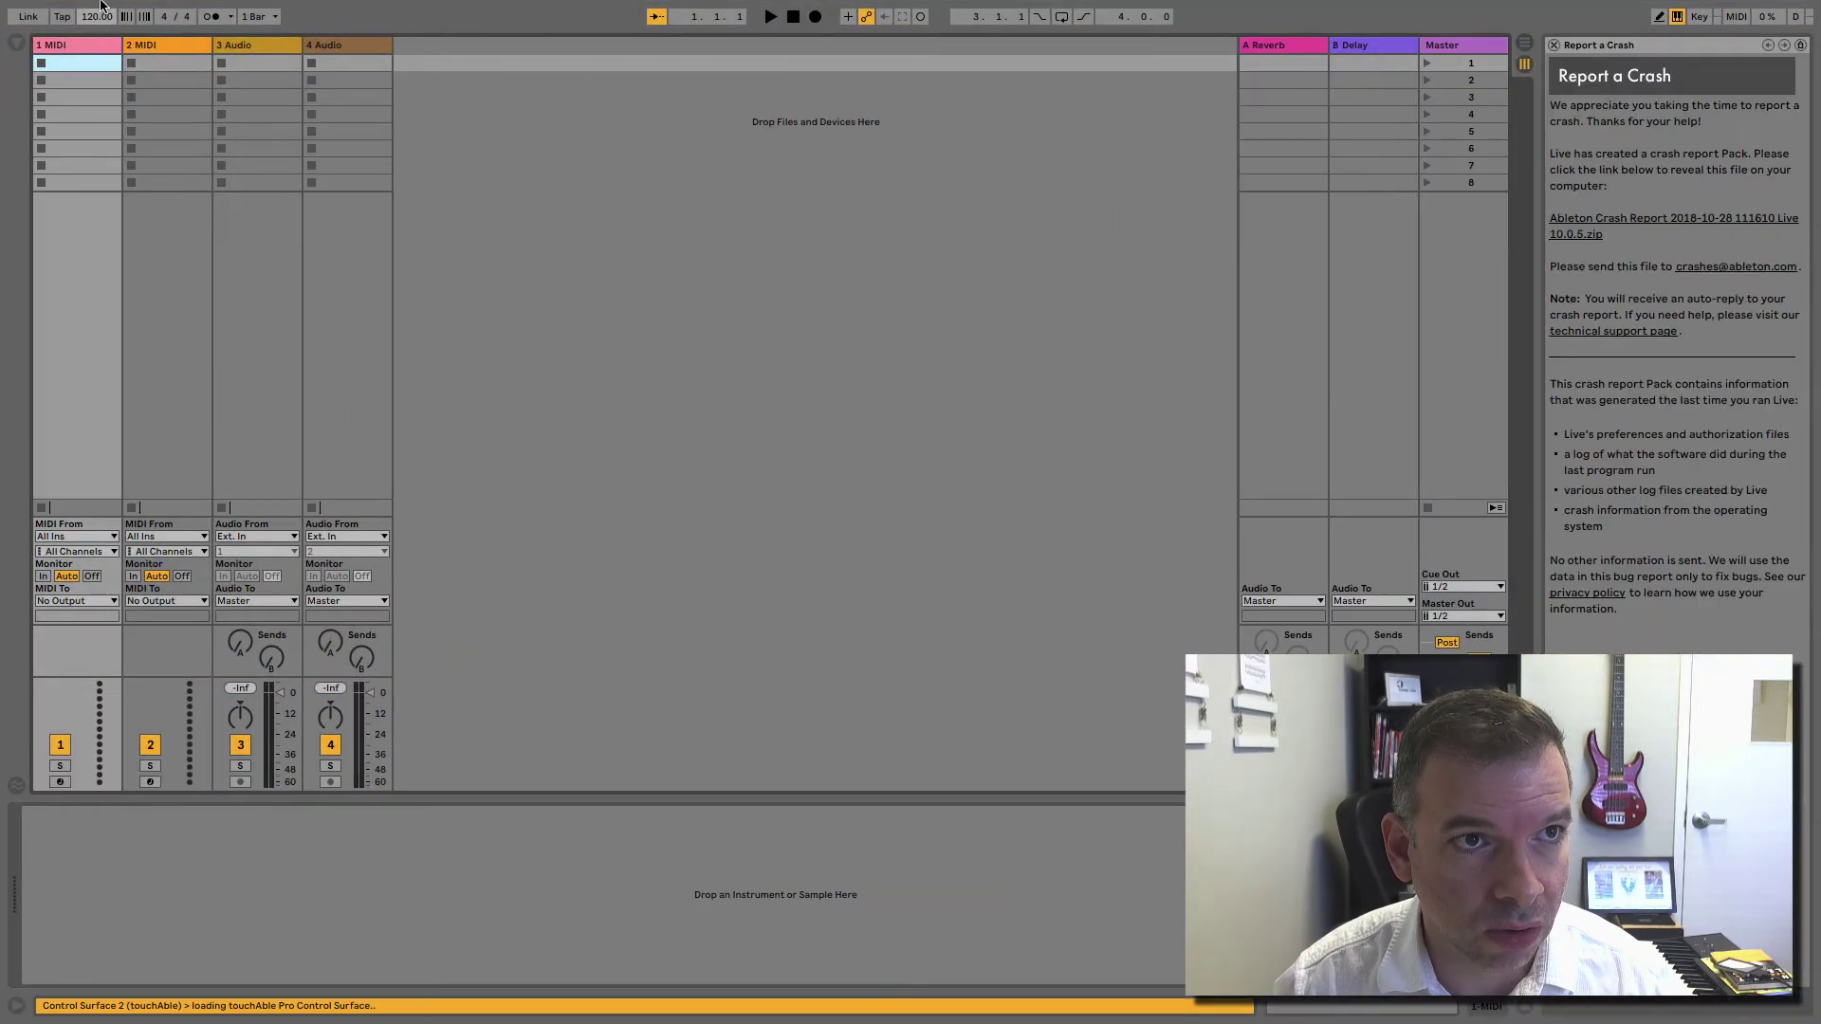
pyautogui.click(107, 10)
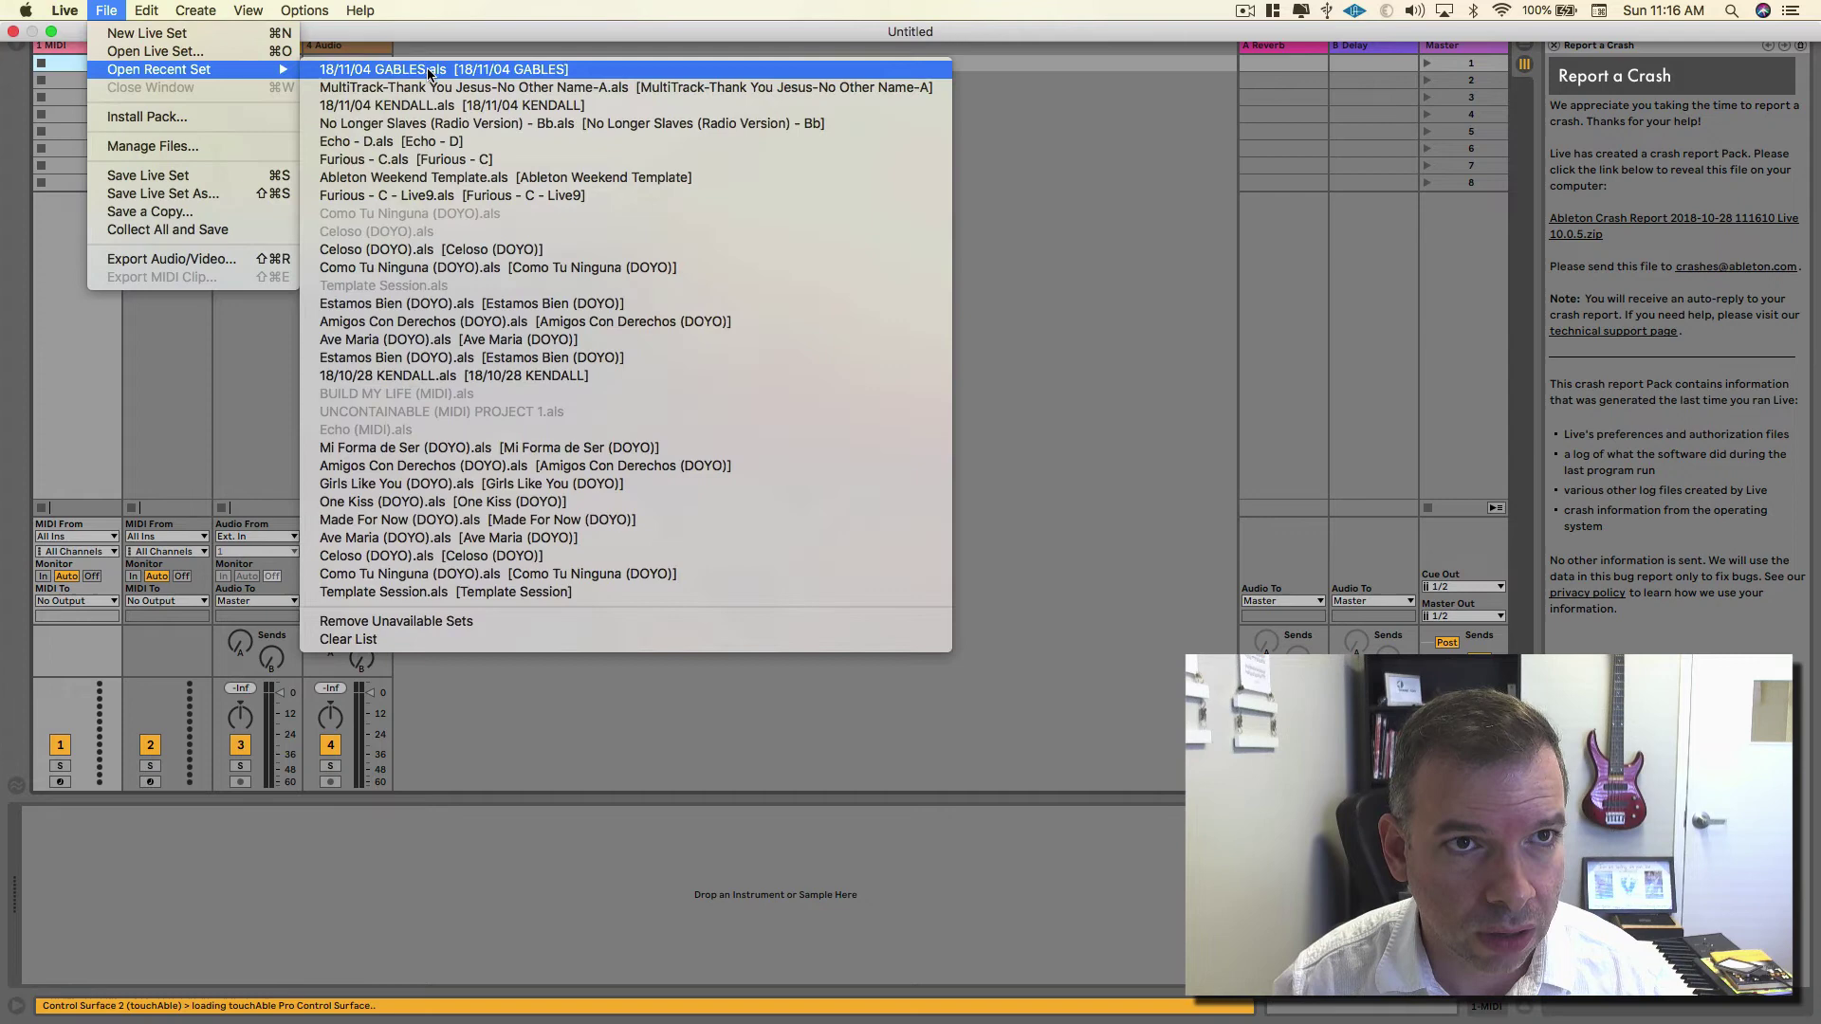
pyautogui.press('Escape')
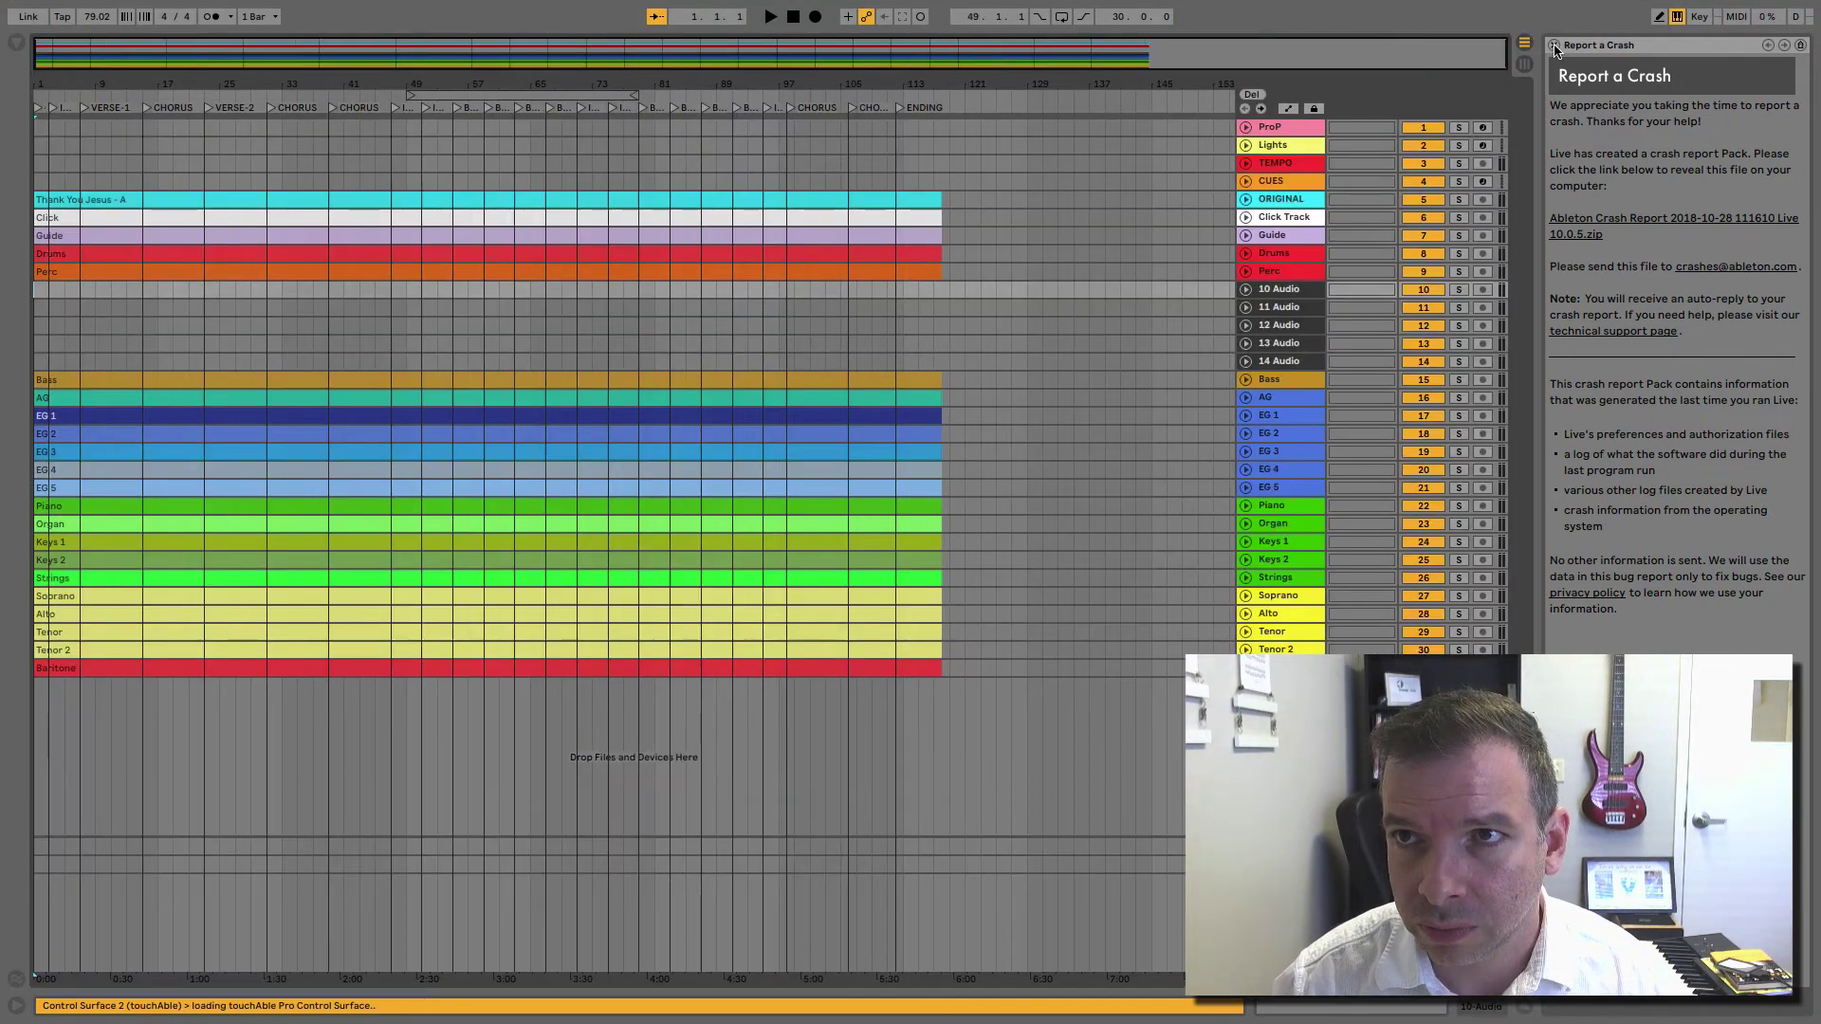
pyautogui.click(1554, 47)
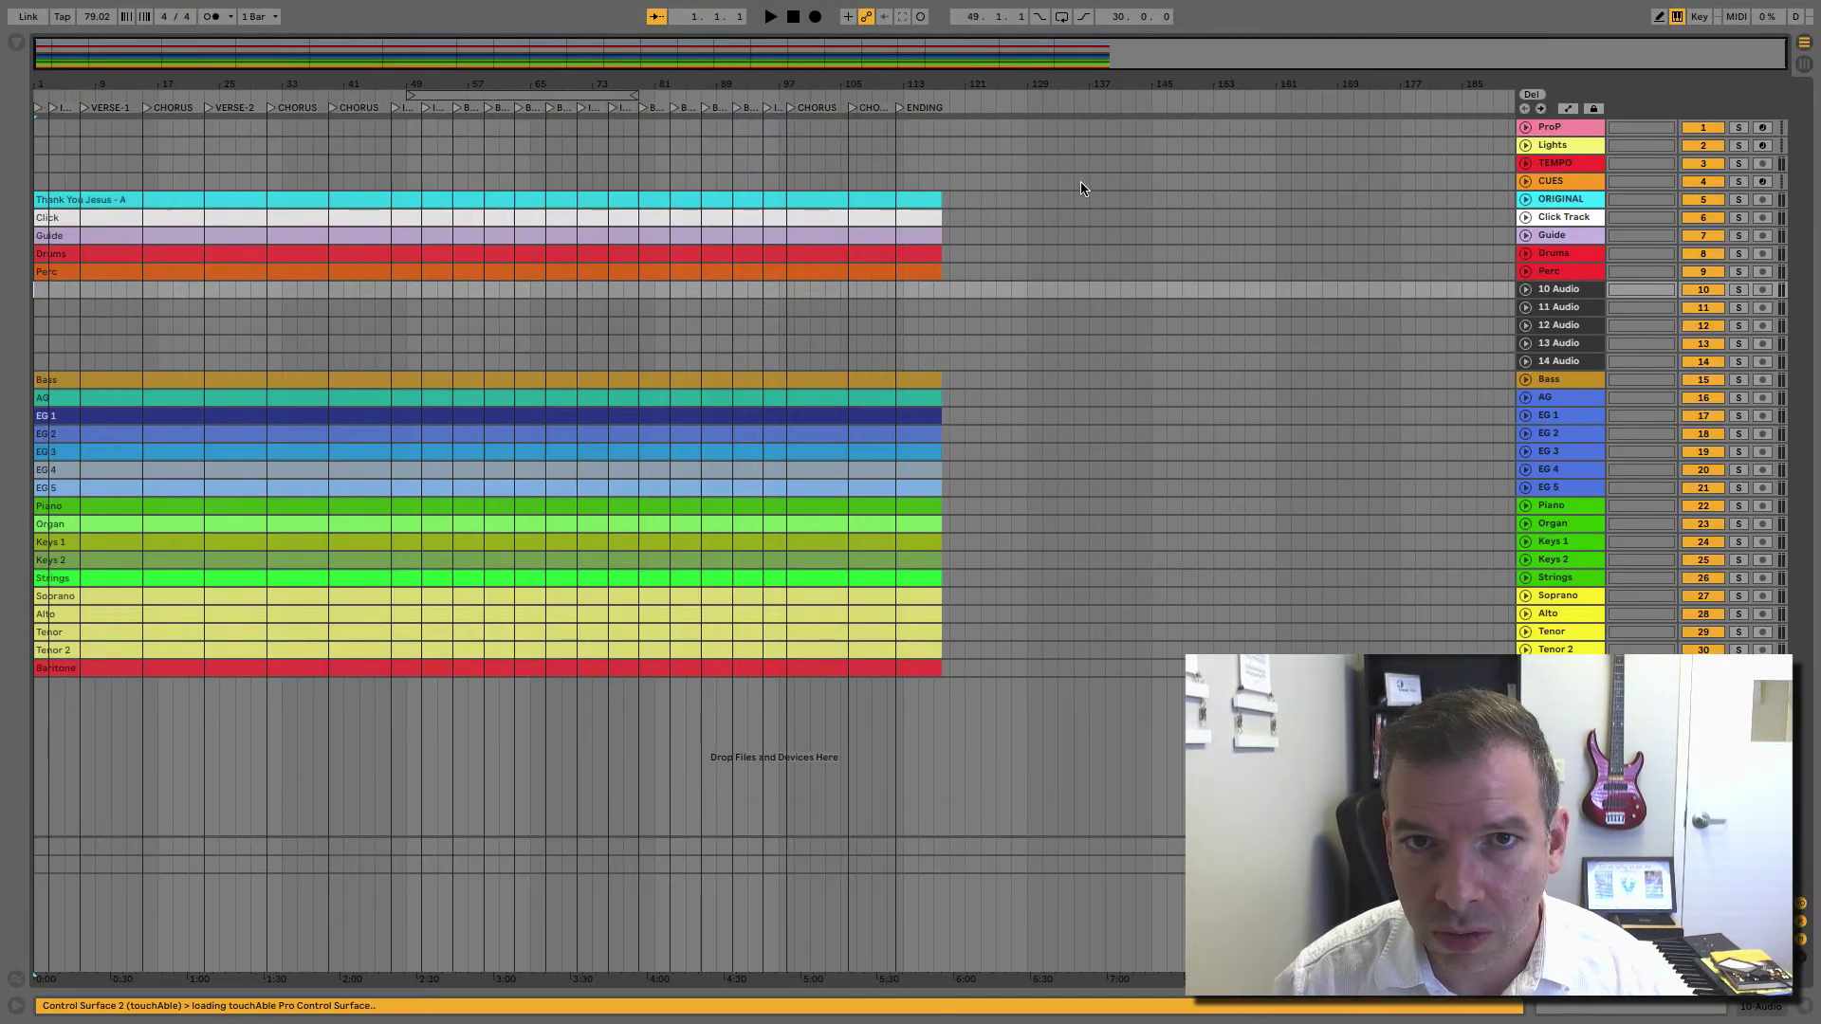
# Step: Select the Thank You Jesus clips from Thank You Jesus - A down to Baritone
pyautogui.click(67, 201)
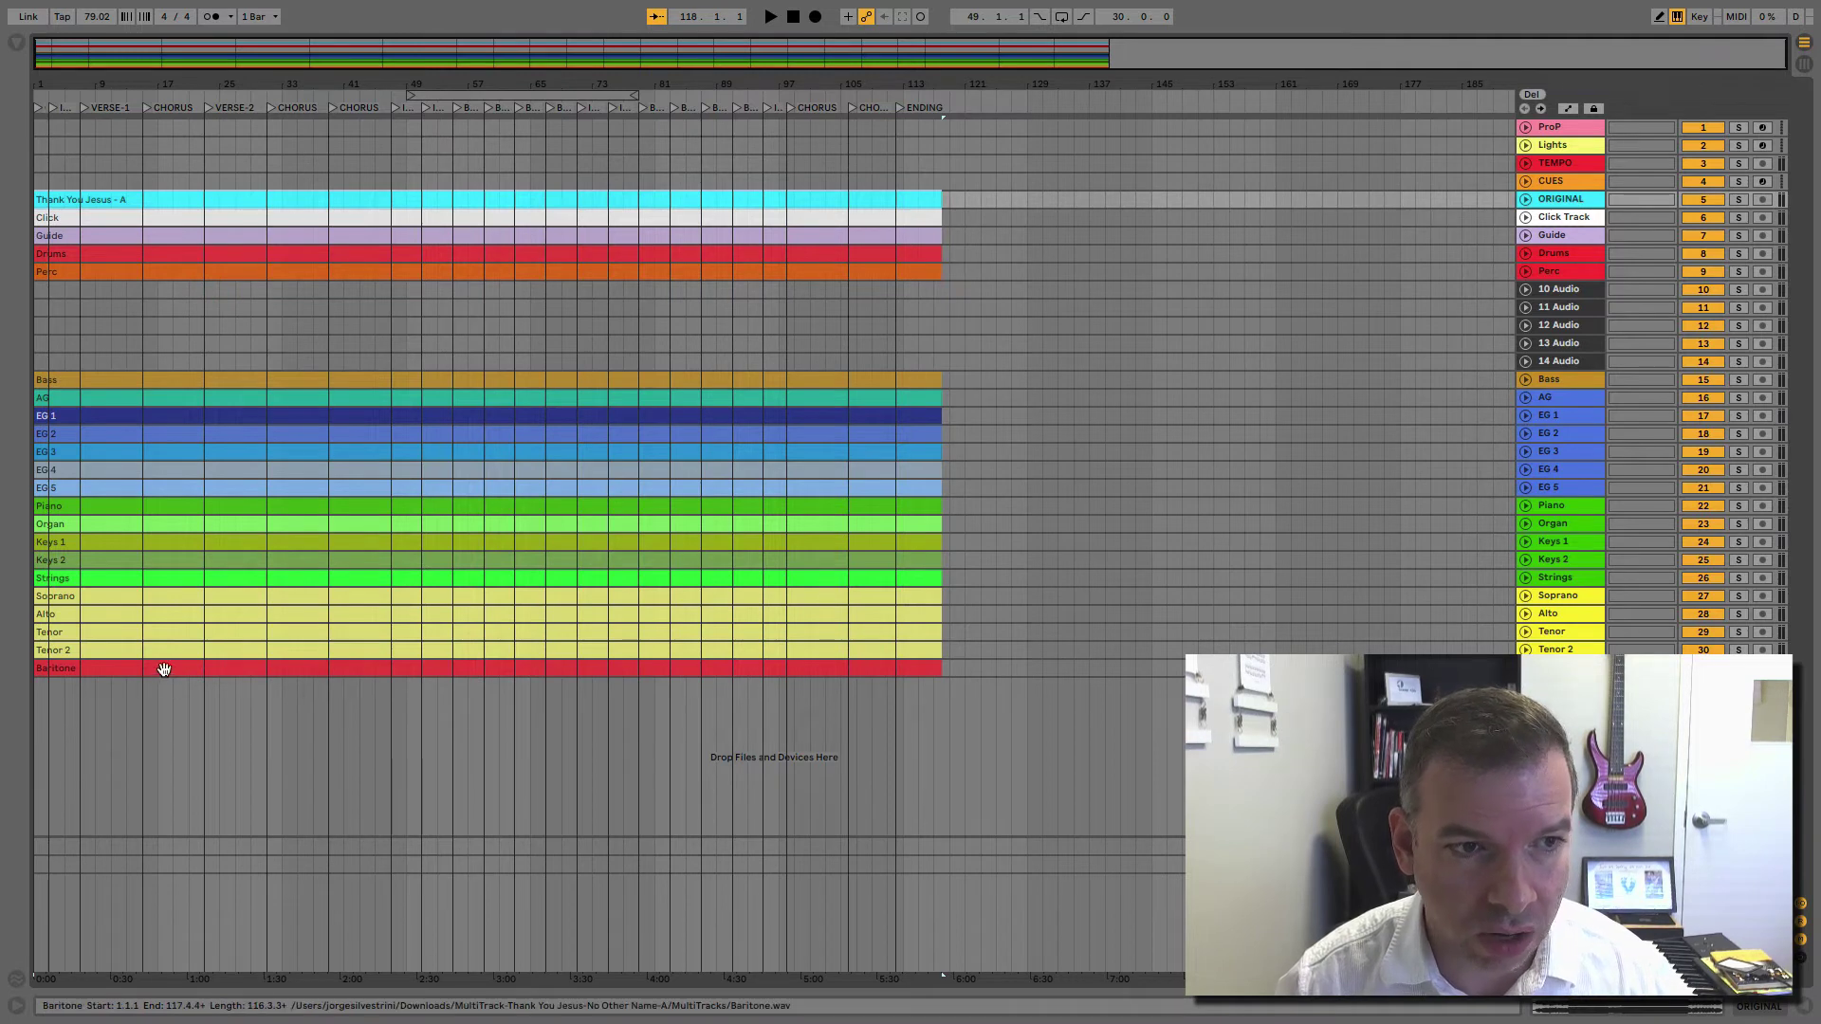
pyautogui.click(993, 376)
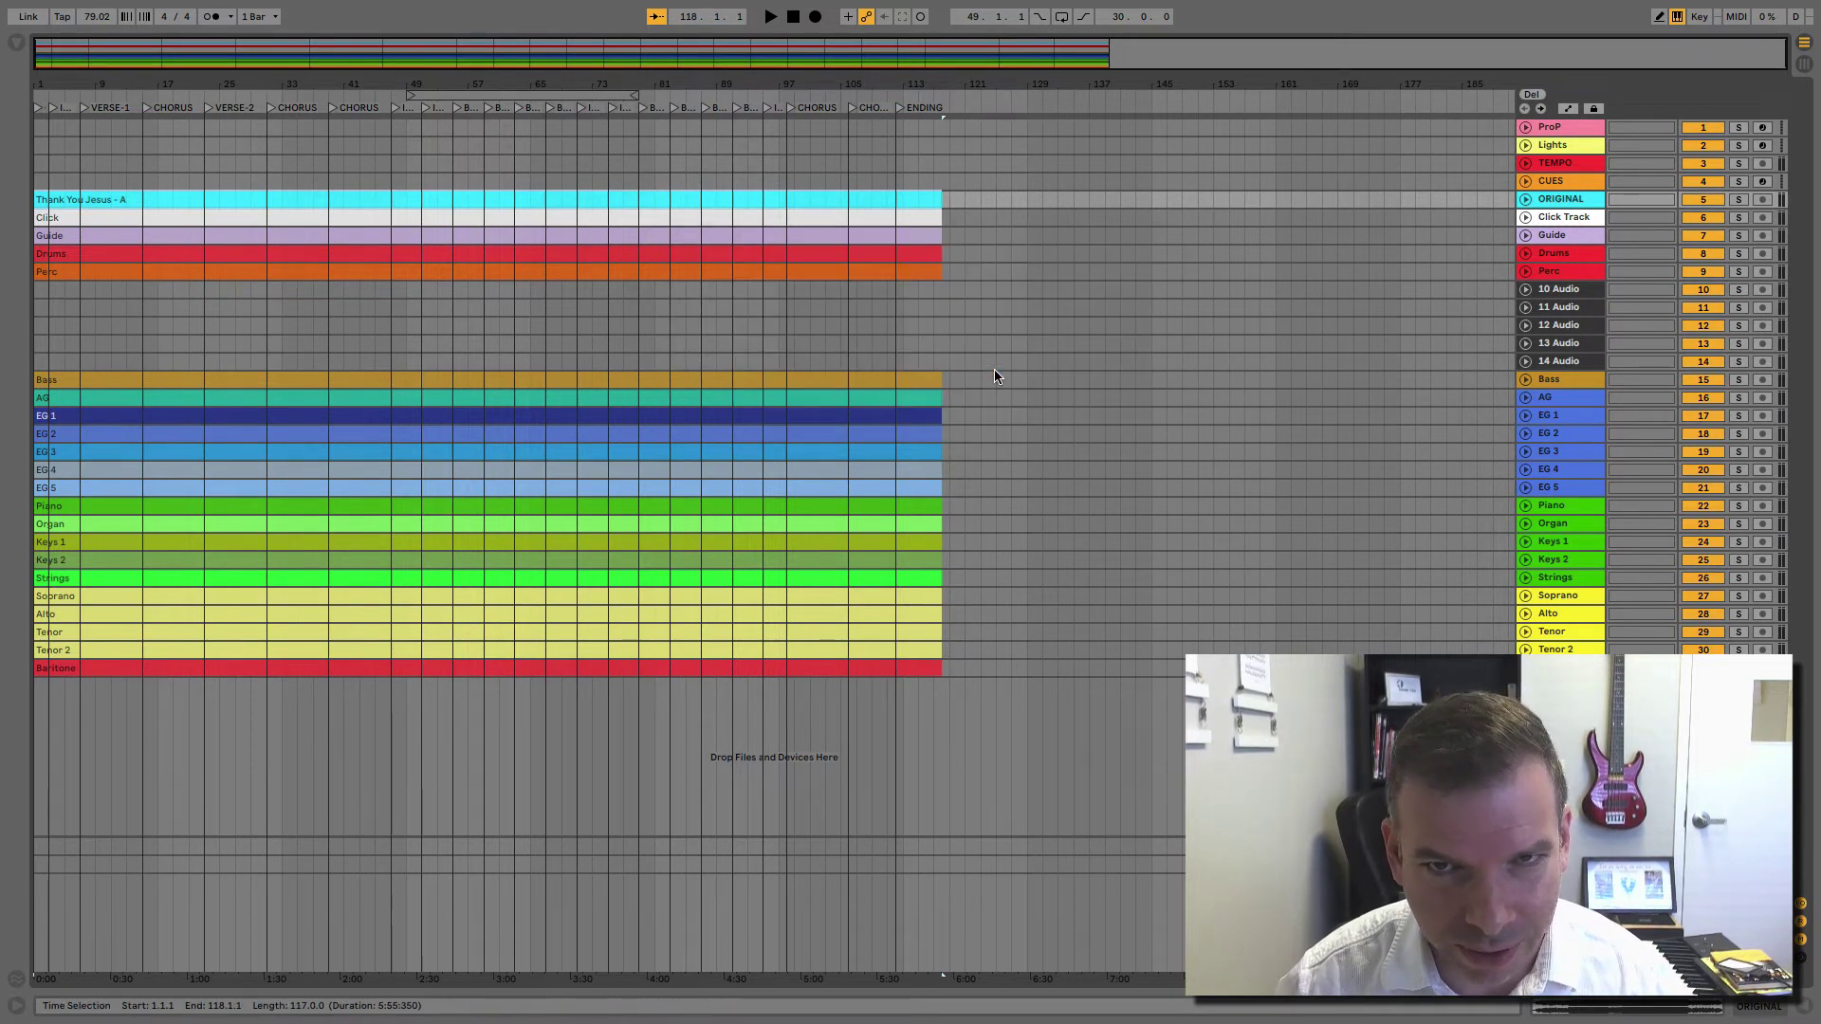
pyautogui.click(189, 165)
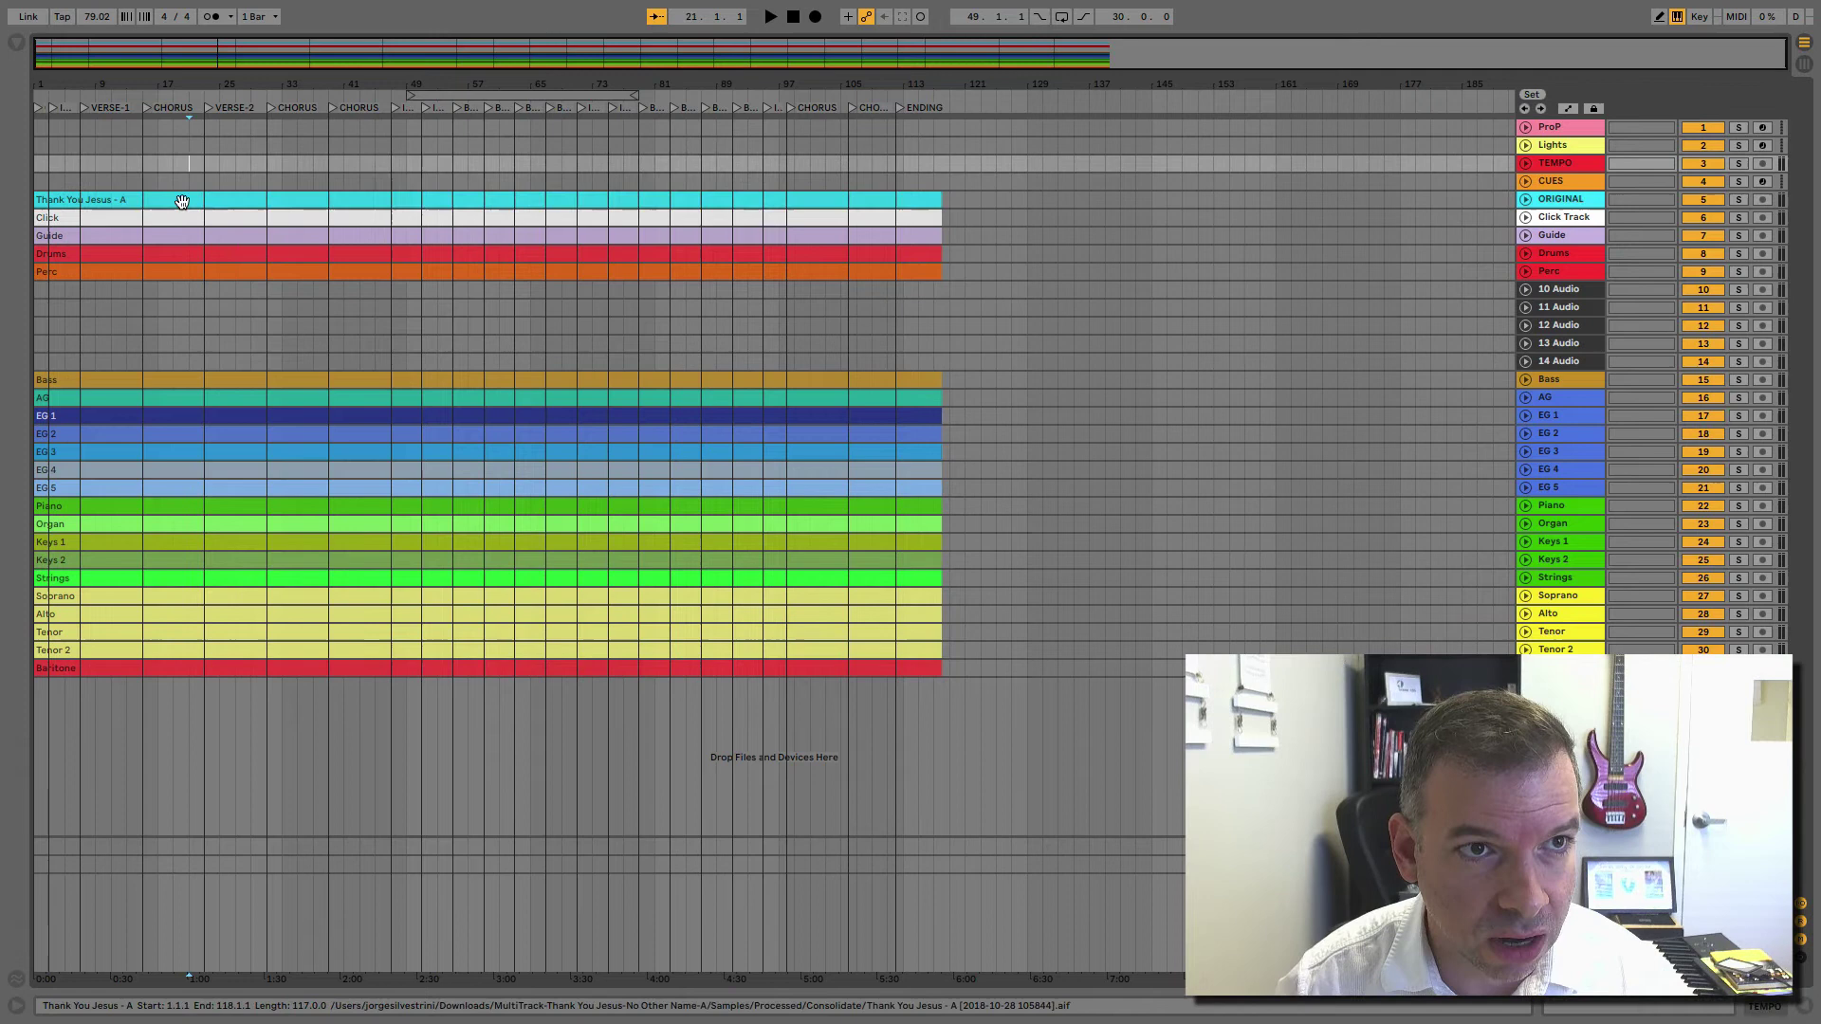
pyautogui.click(183, 201)
pyautogui.keyDown('shift'); pyautogui.click(185, 668); pyautogui.keyUp('shift')
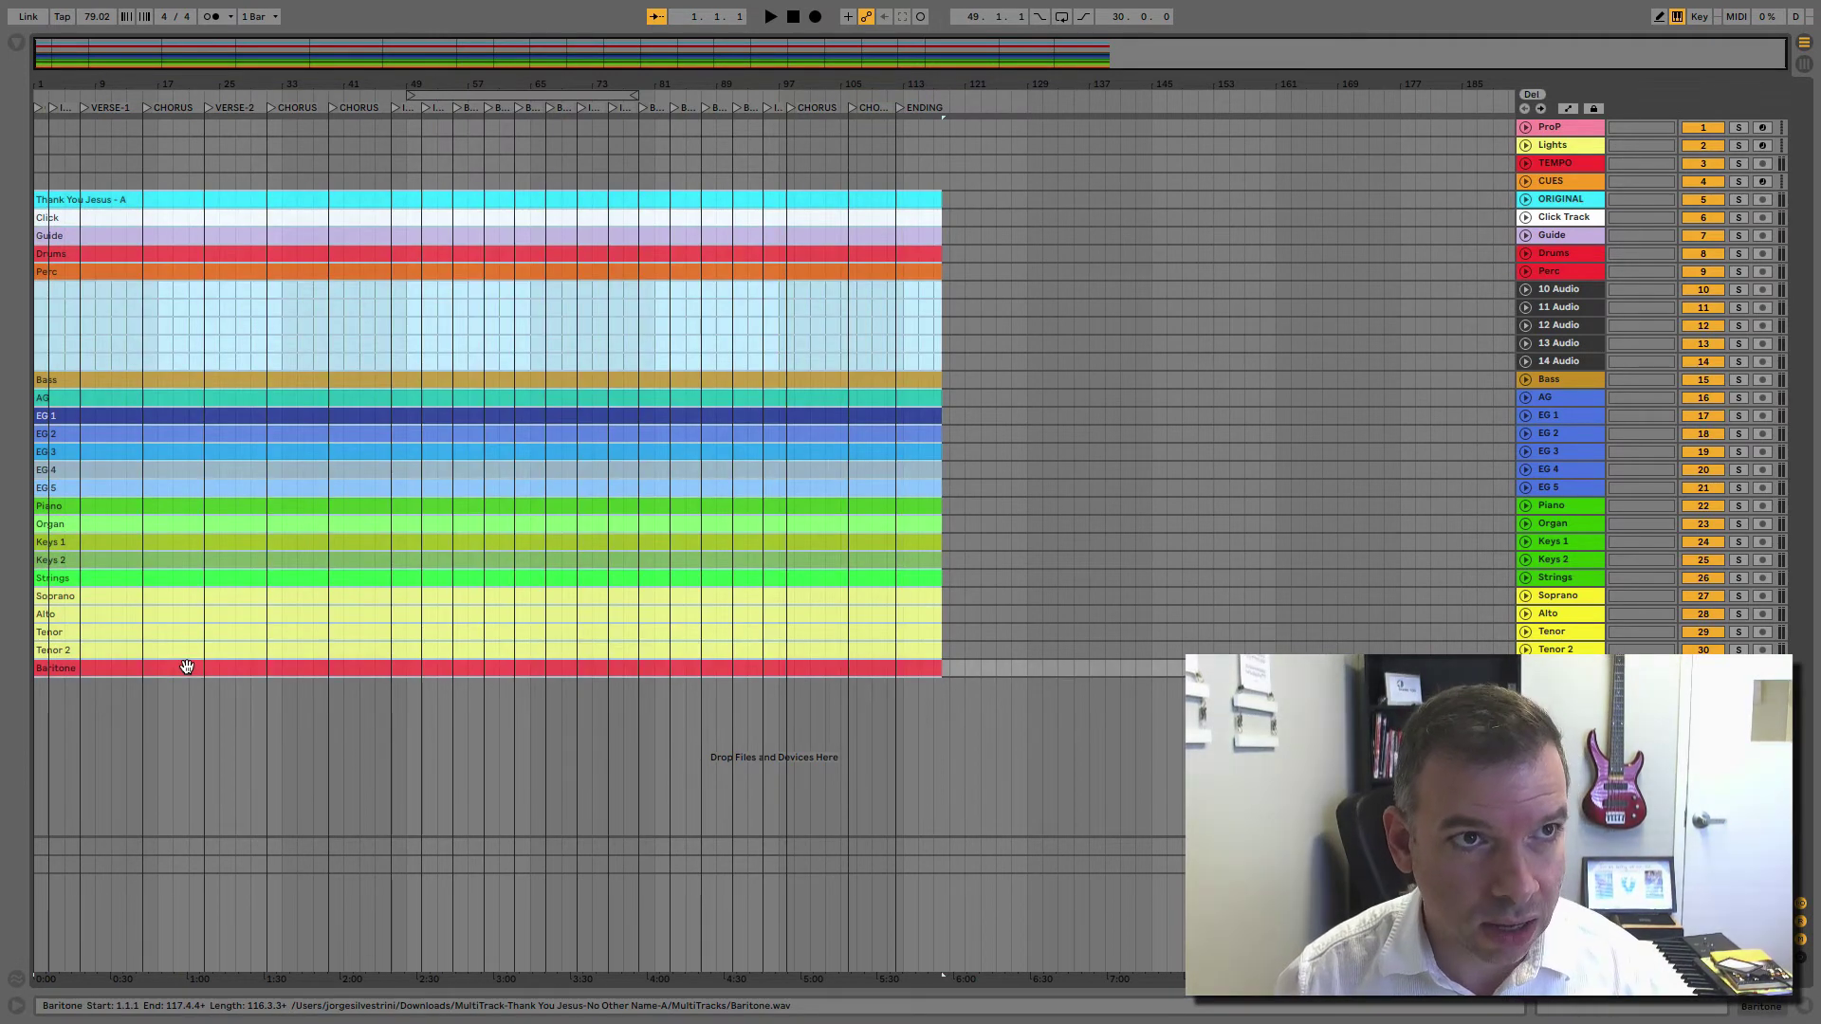
# Step: Reopen GABLES and paste the clips at the THANK YOU JESUS locator
pyautogui.click(111, 10)
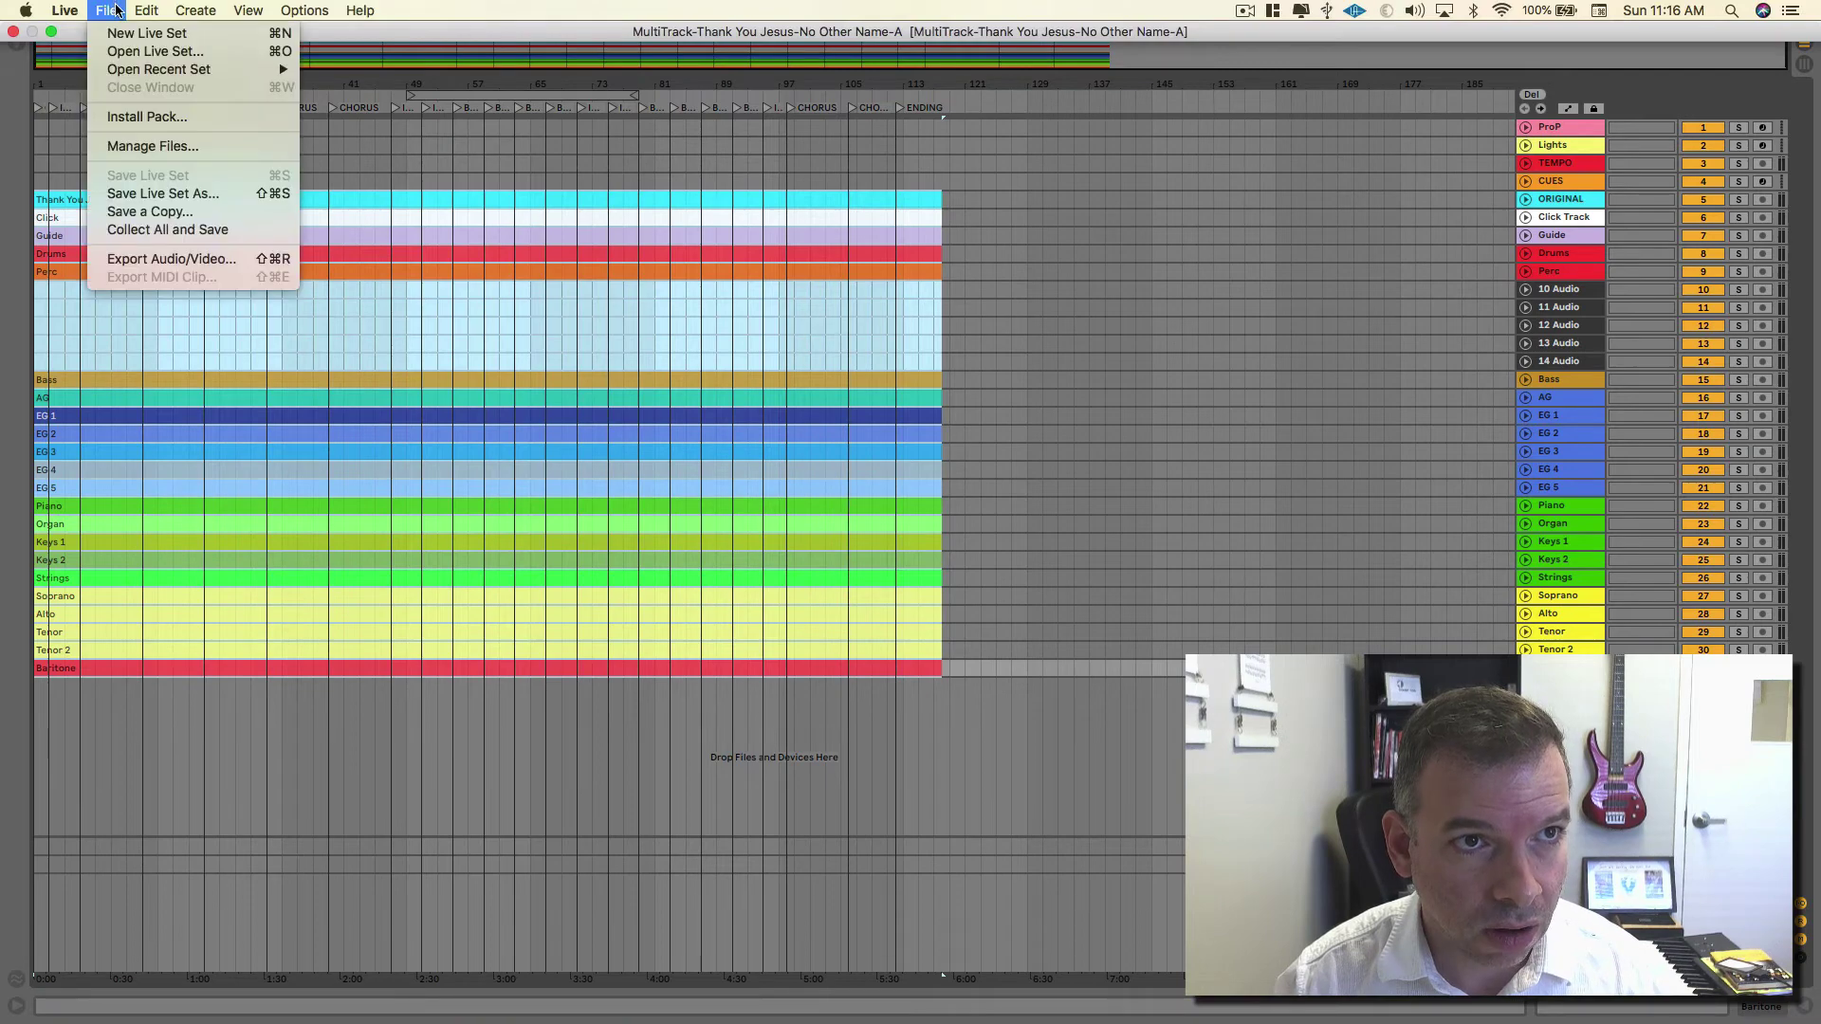
pyautogui.moveTo(157, 68)
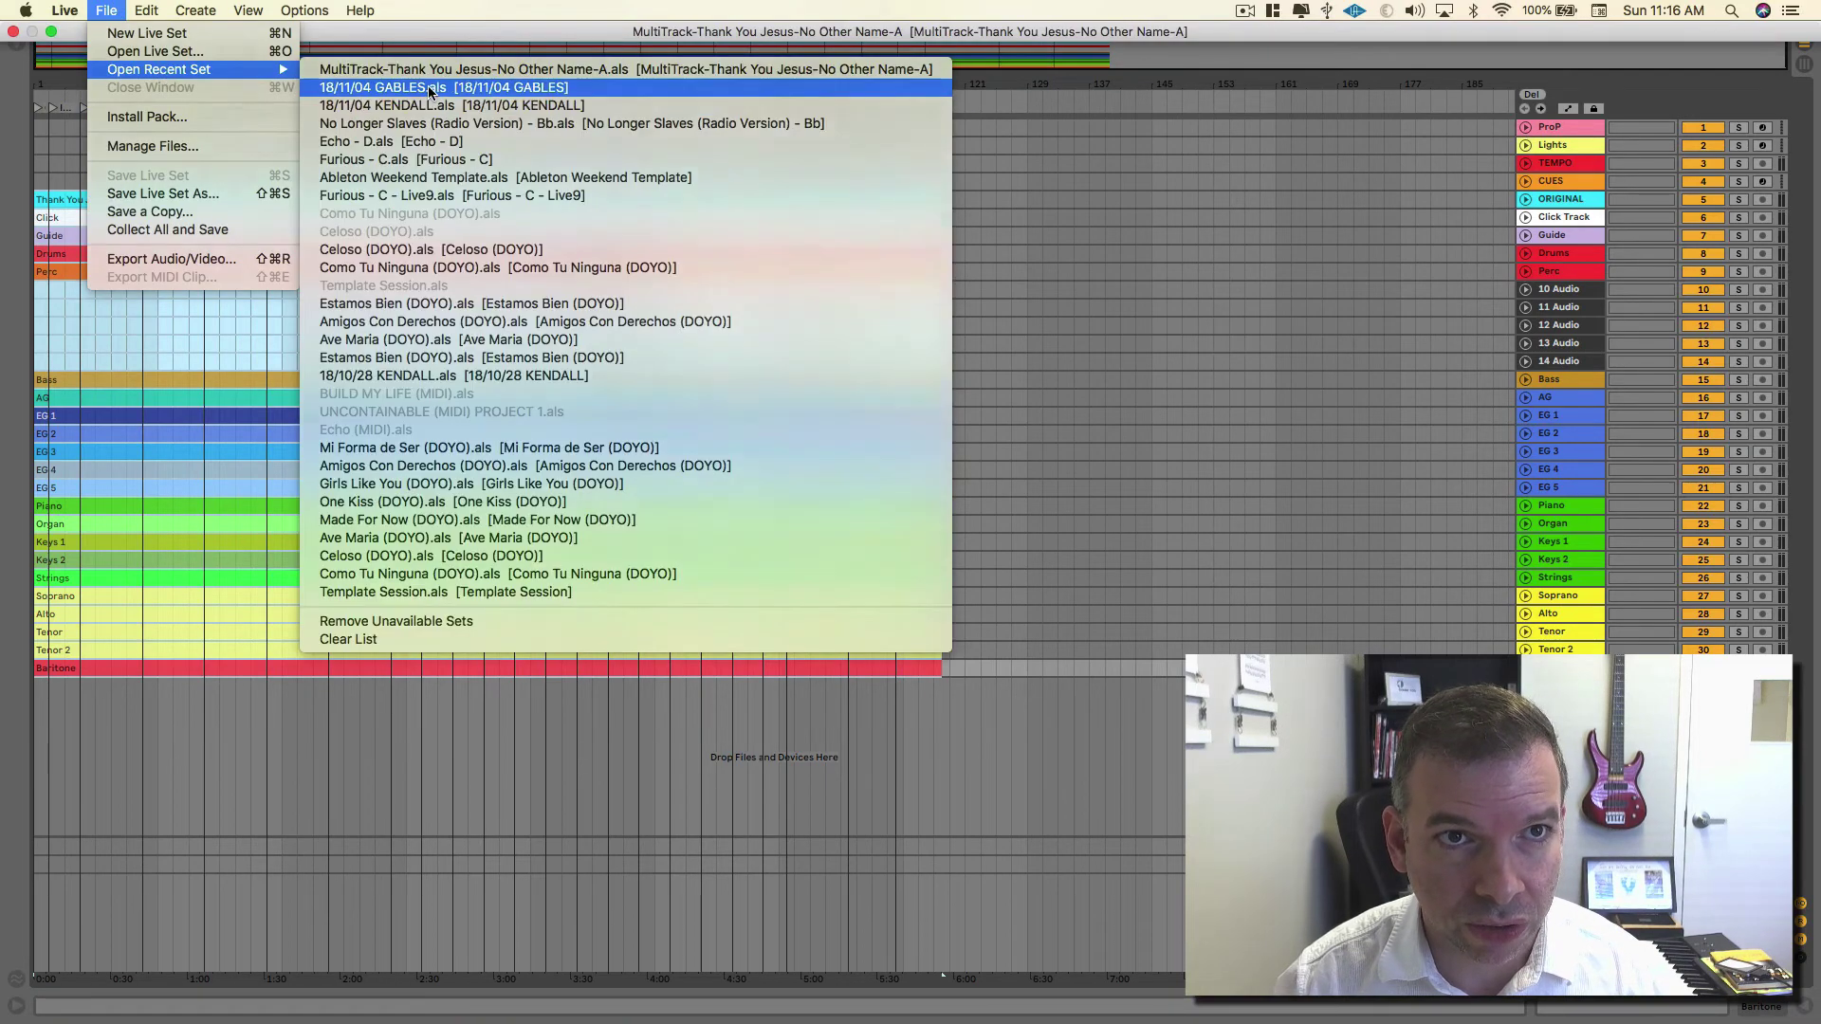
pyautogui.click(427, 84)
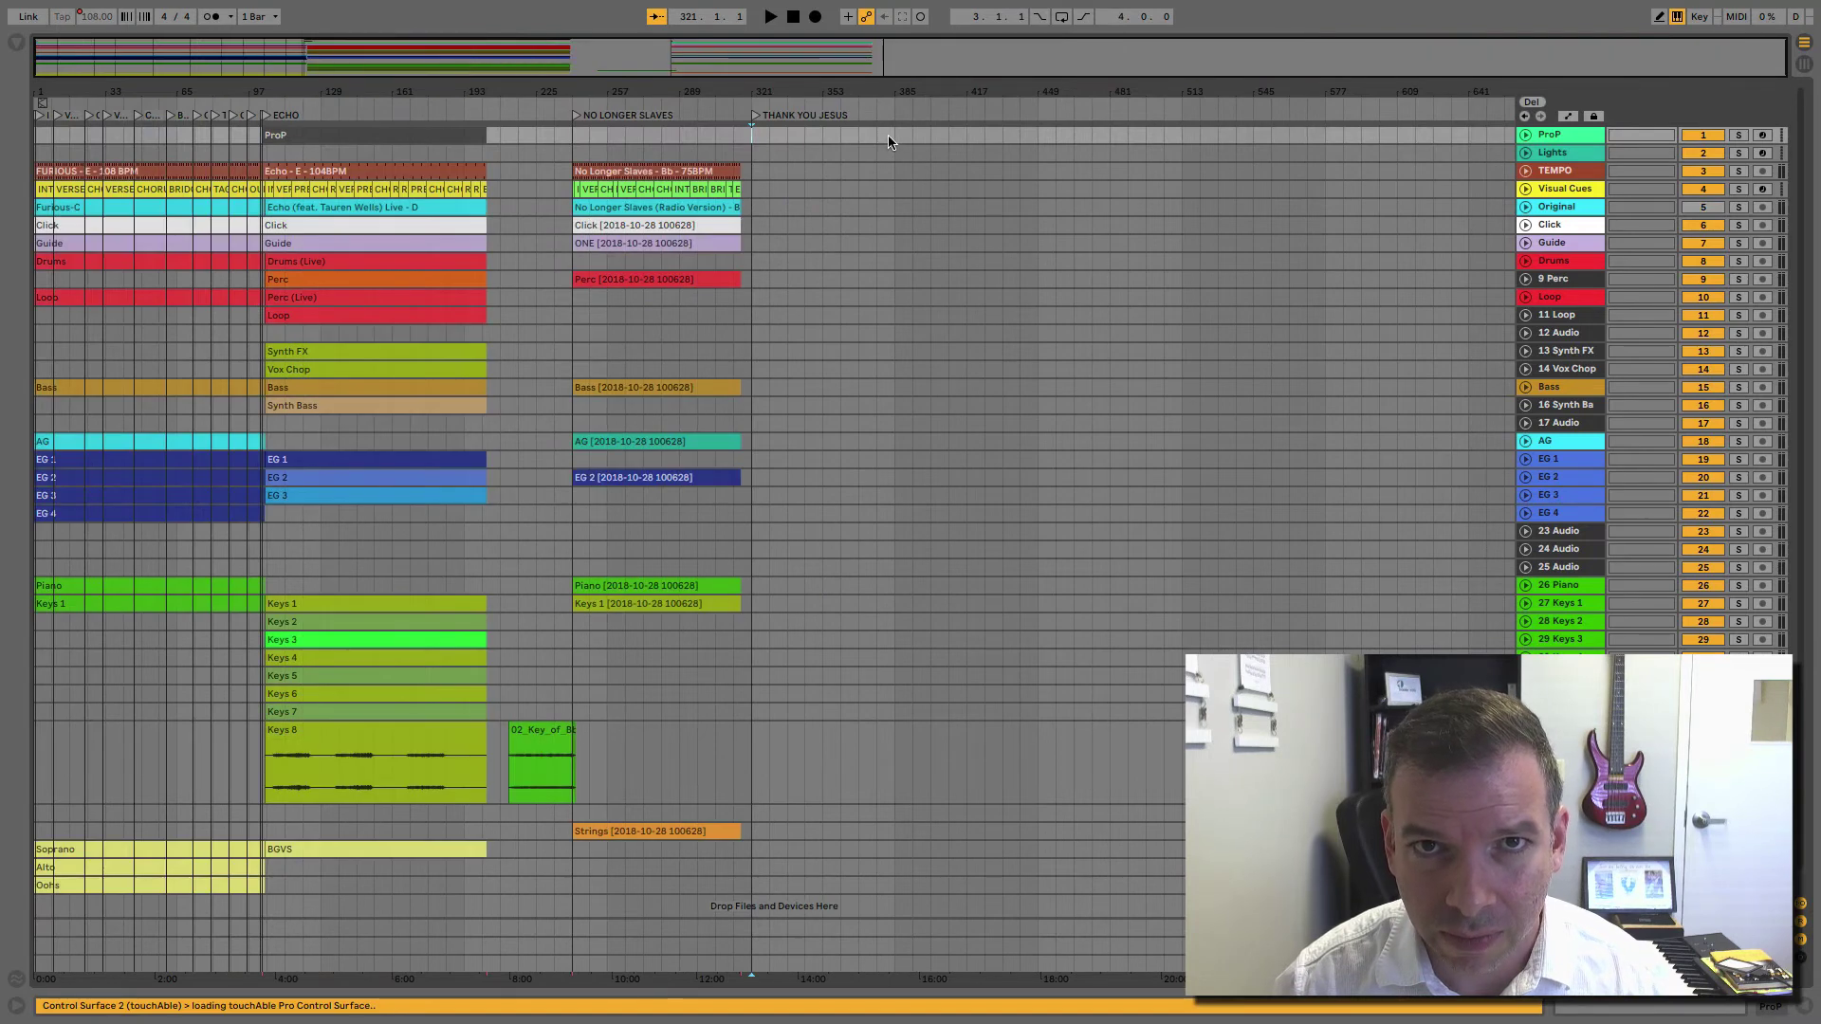
pyautogui.click(757, 210)
pyautogui.hotkey('ctrl', 'v')
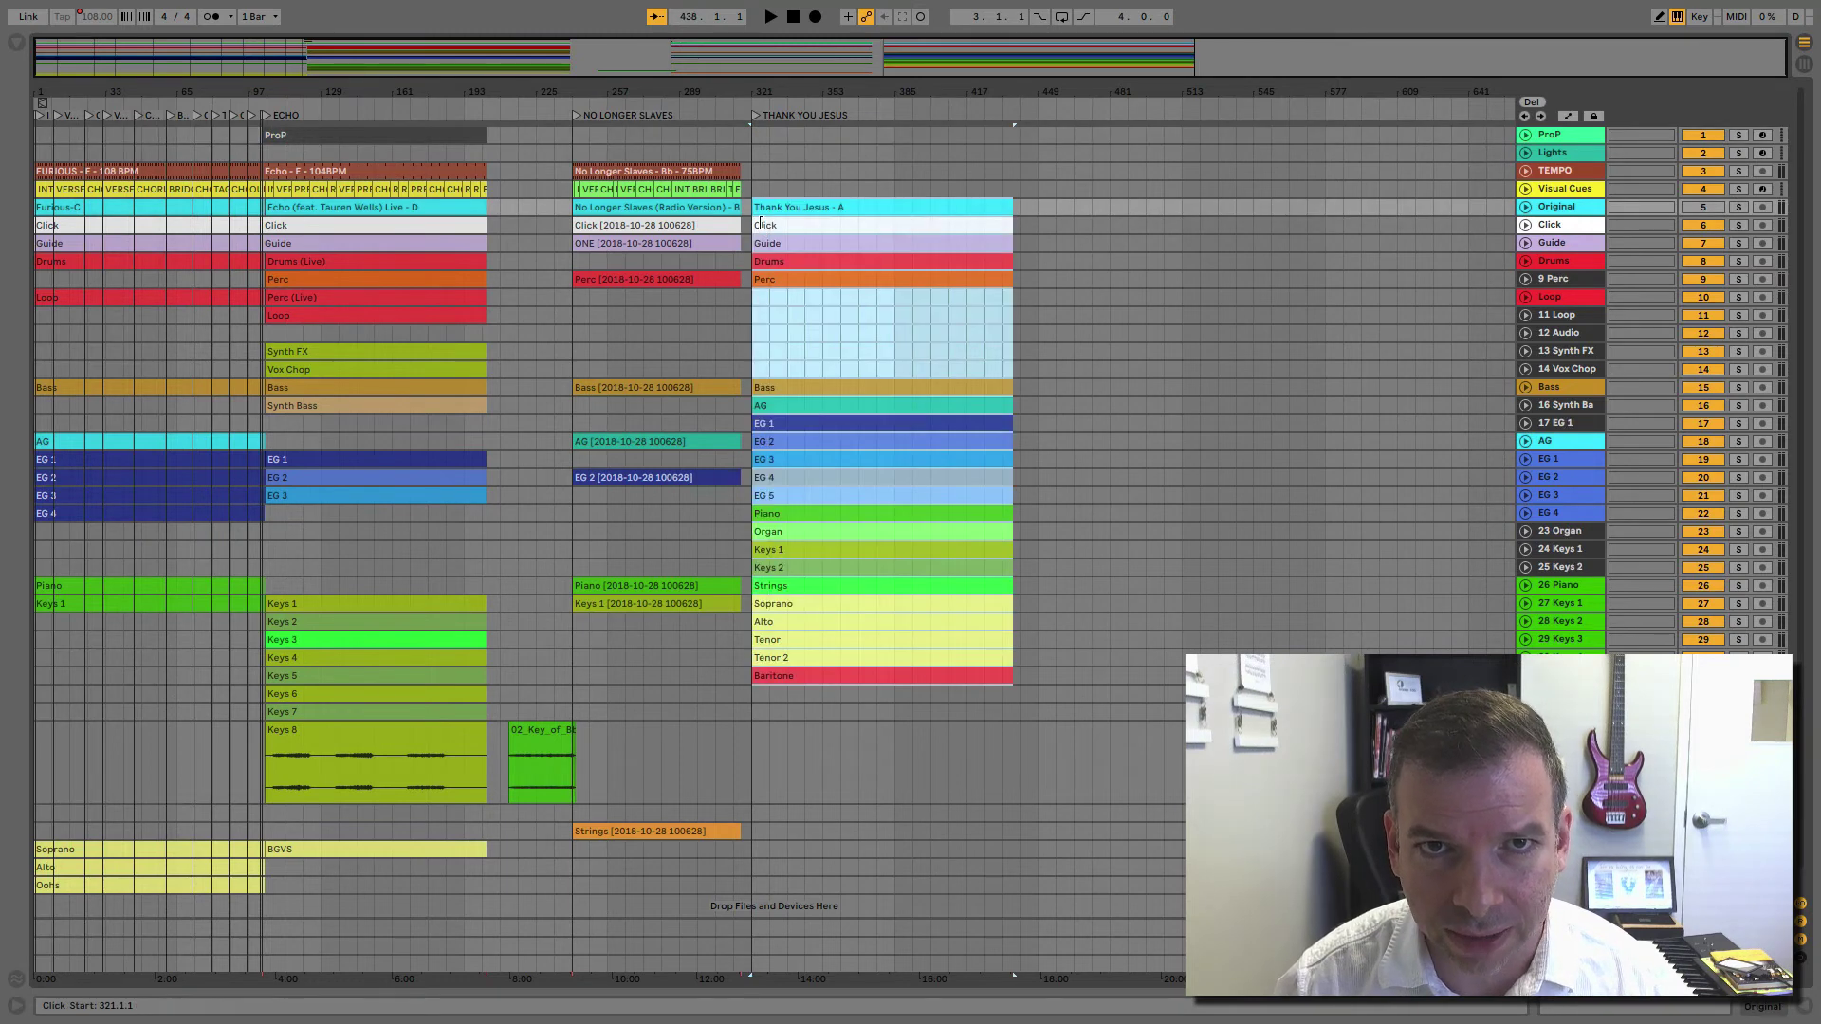